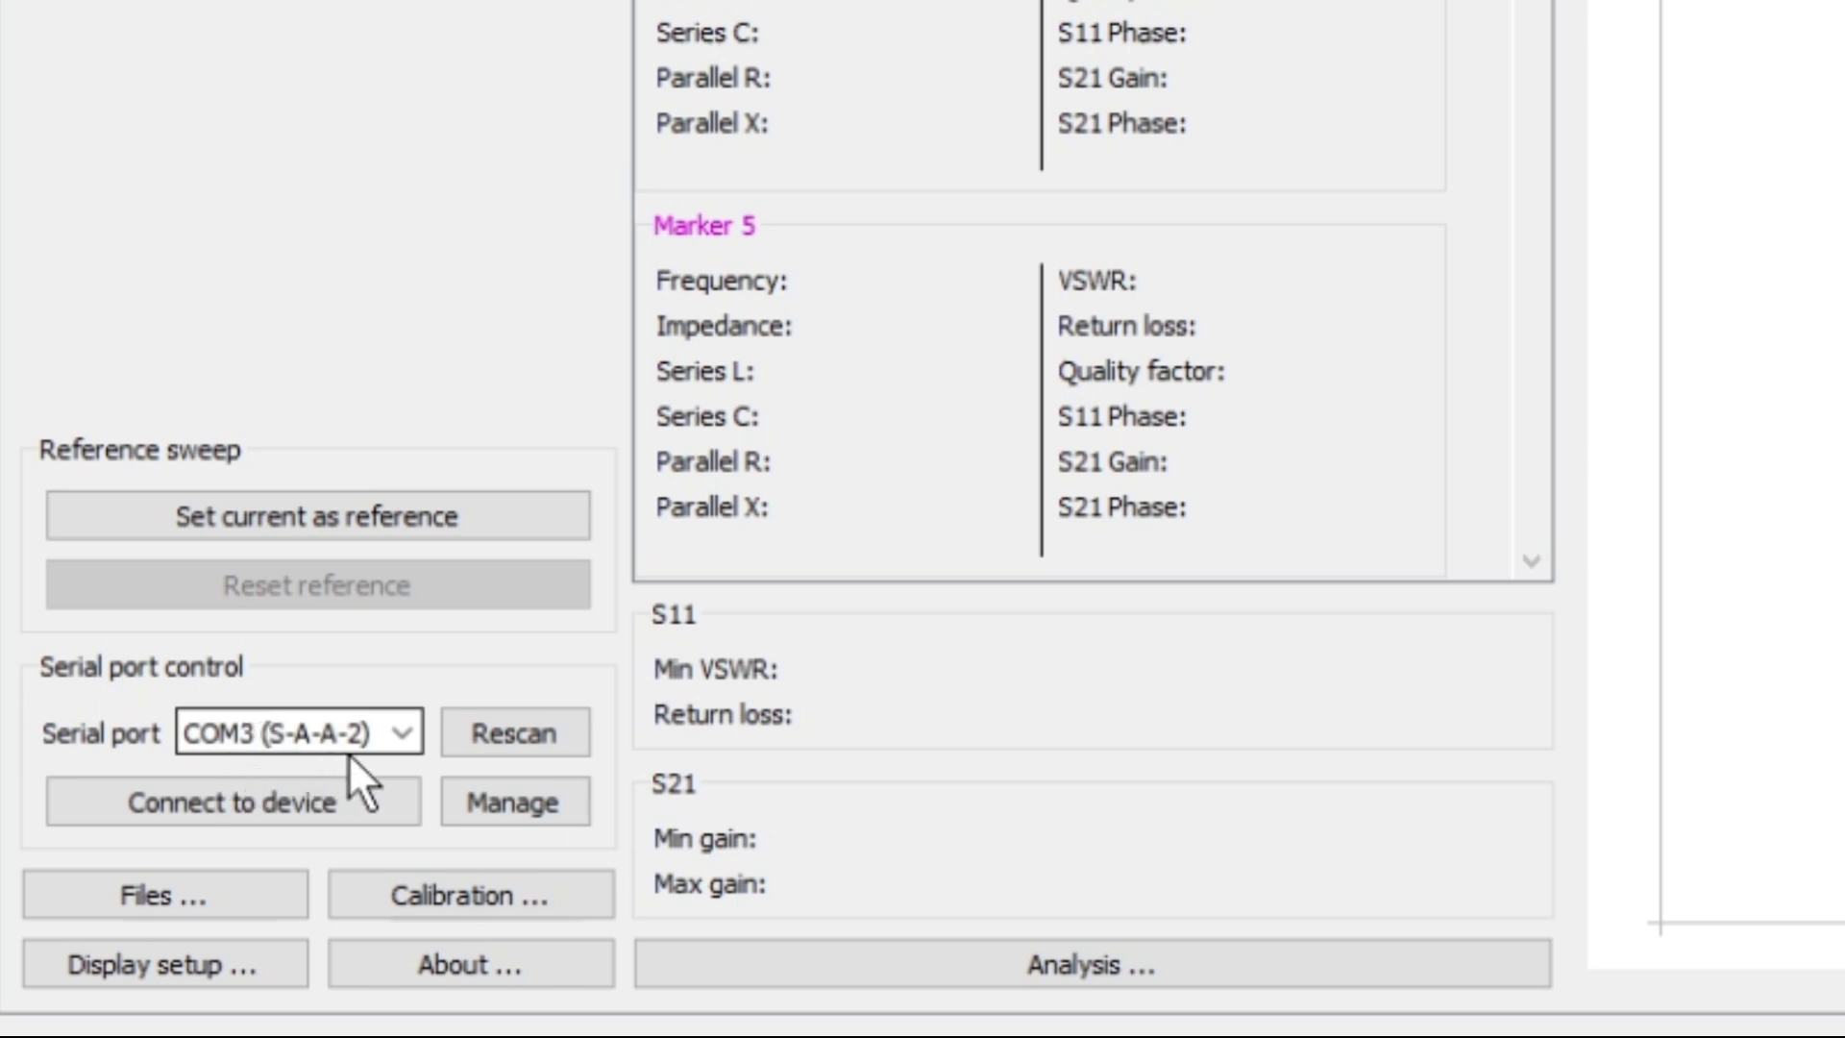
Connect to the NanoVNA on COM3 to load its 200–300 MHz, 101-point sweep
left_click(300, 800)
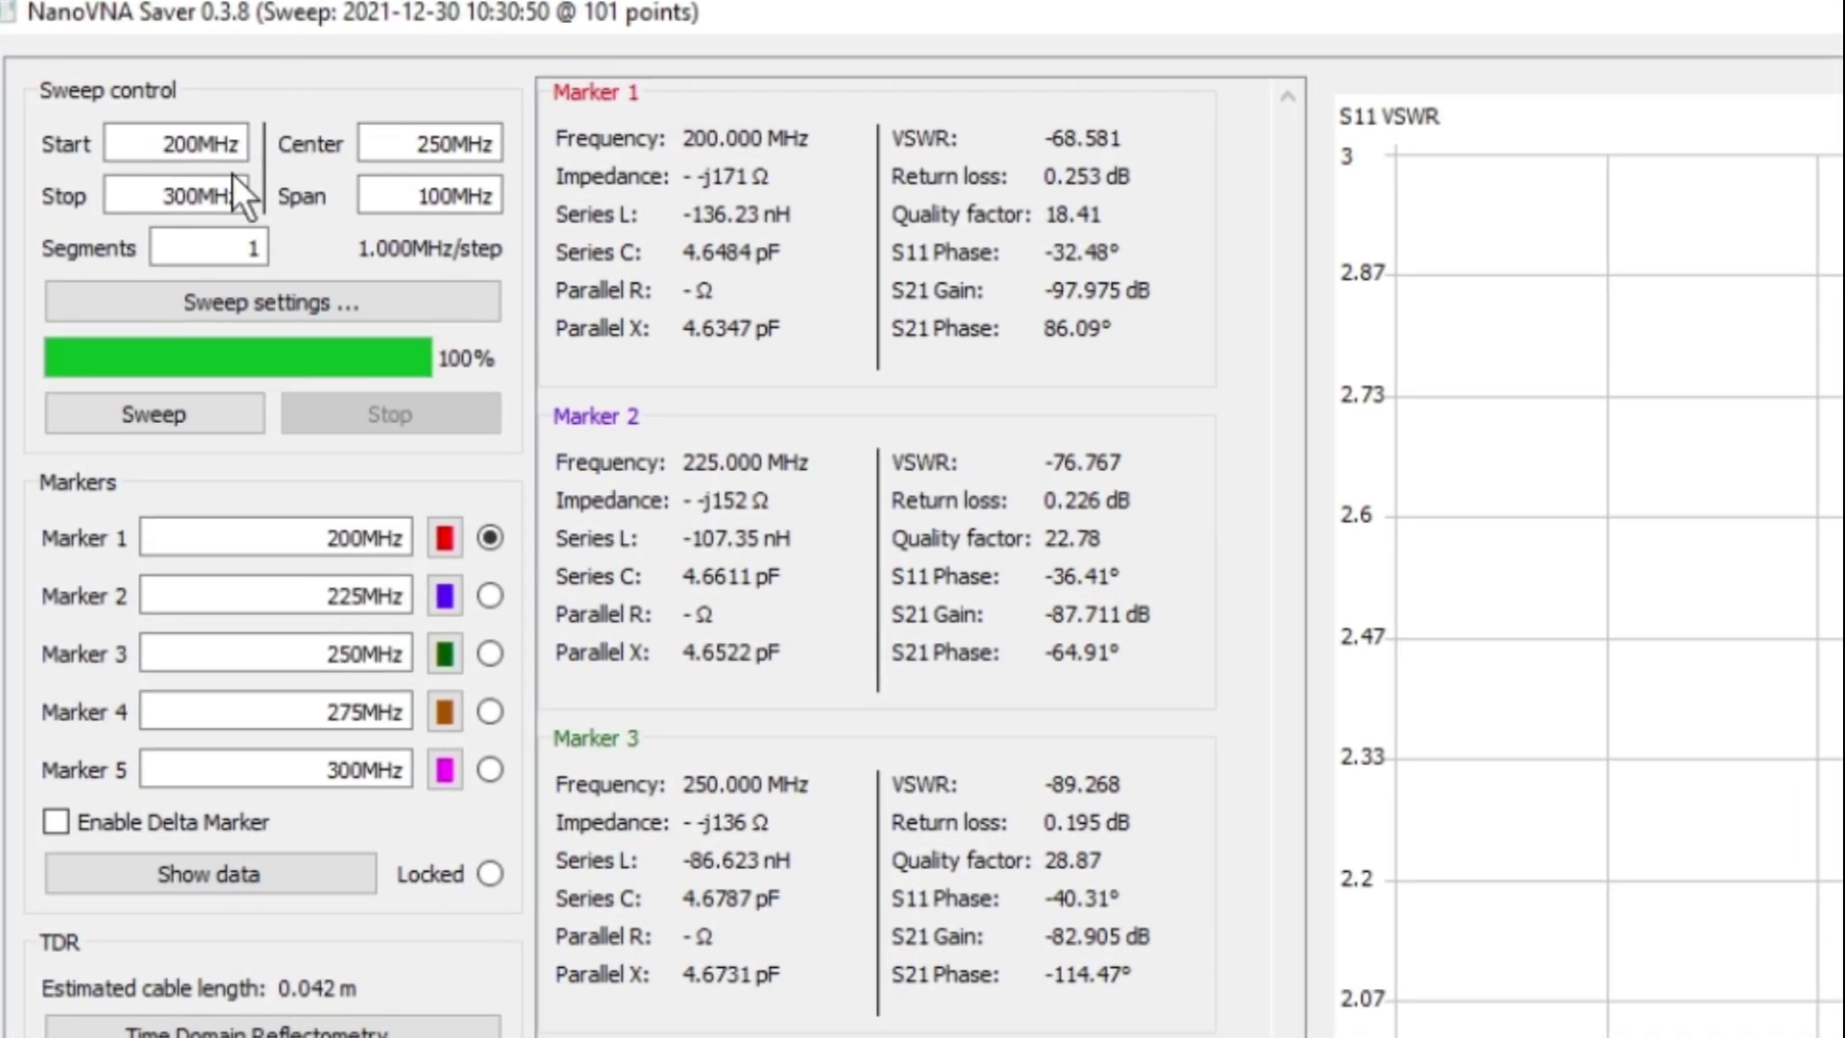
Change the sweep start to 6.5 MHz and the stop to 30 MHz
left_click(229, 142)
key("BackSpace")
key("BackSpace")
key("BackSpace")
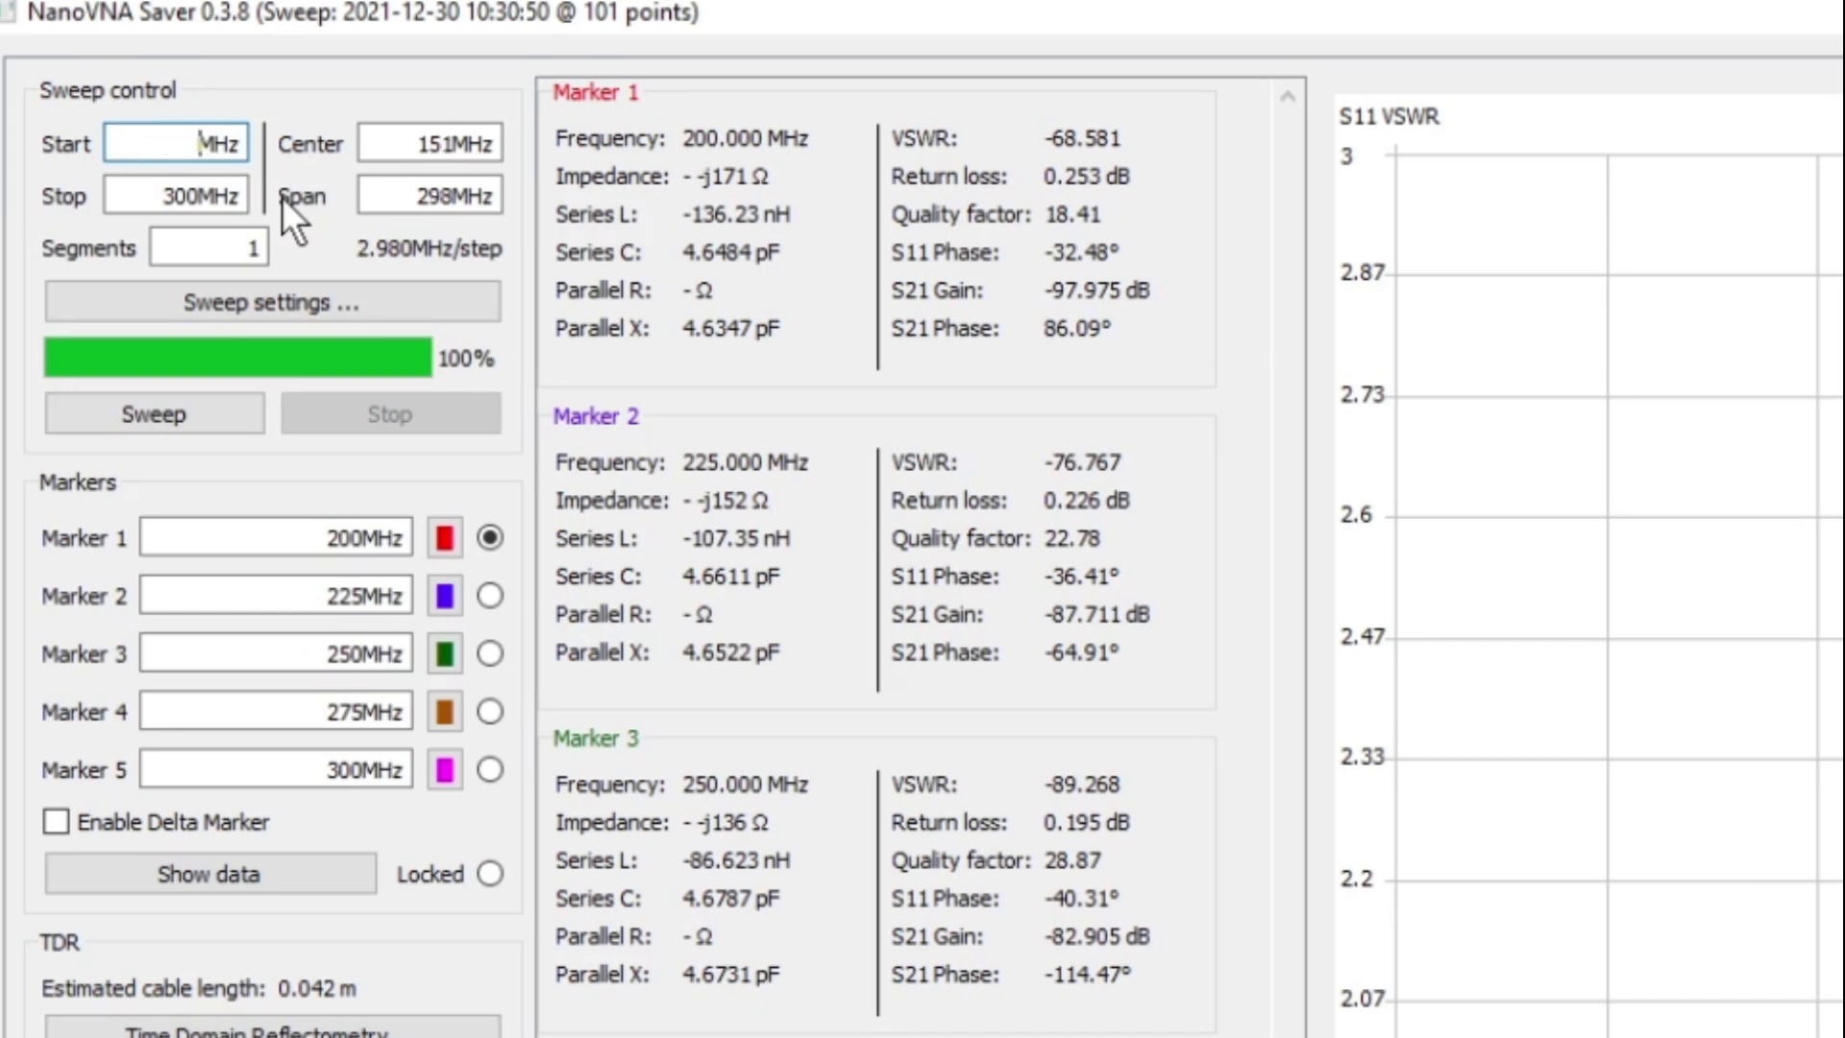
type("6.5")
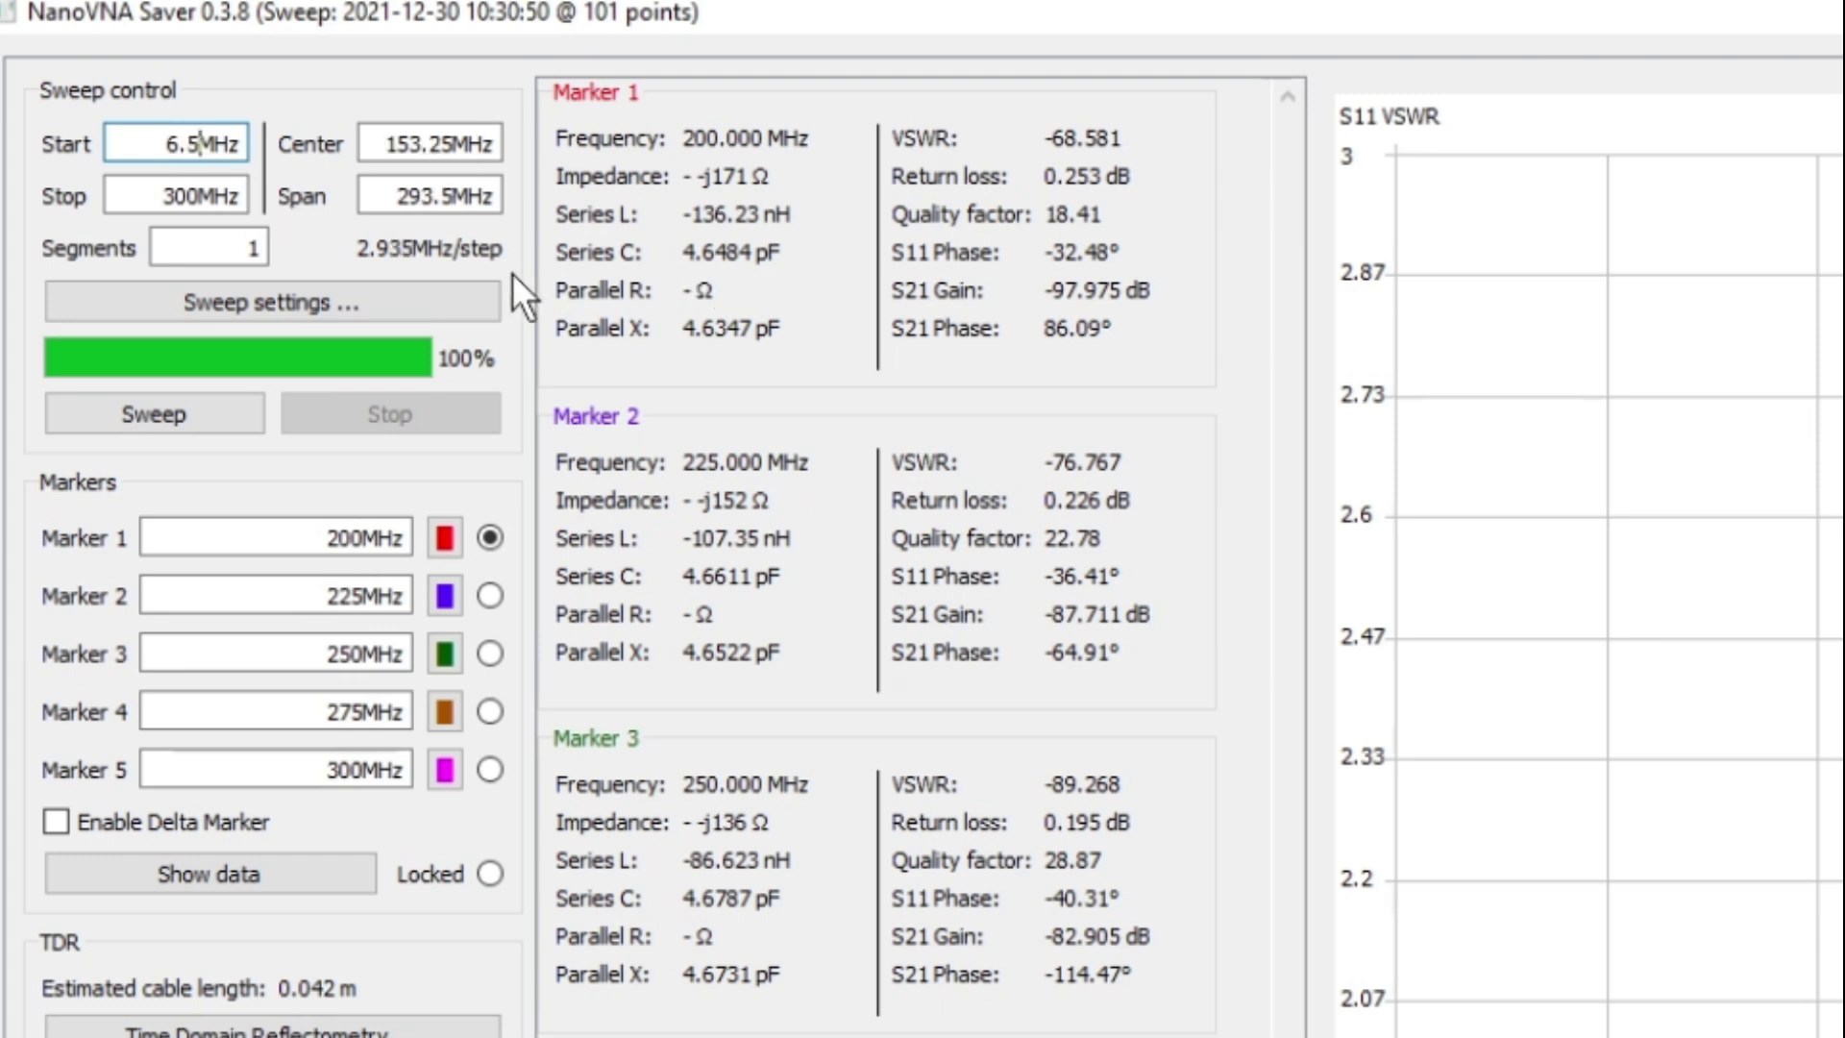
left_click(173, 195)
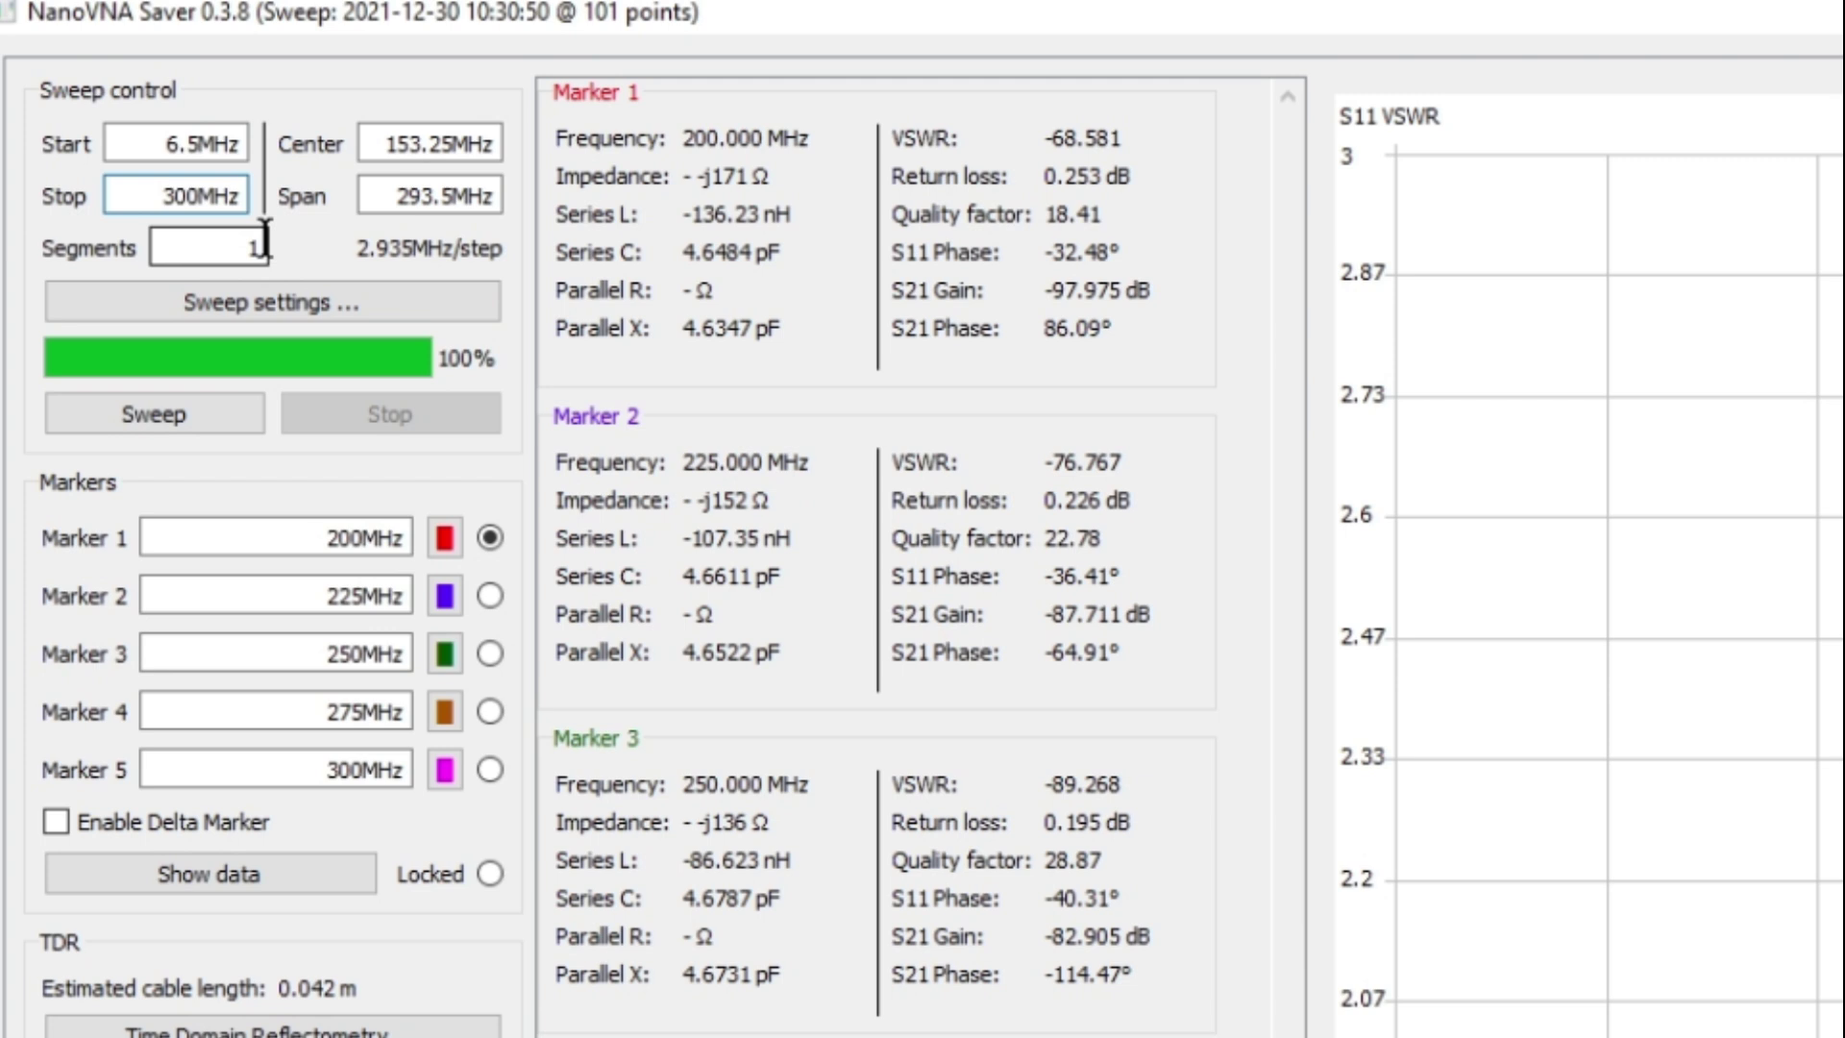
key("BackSpace")
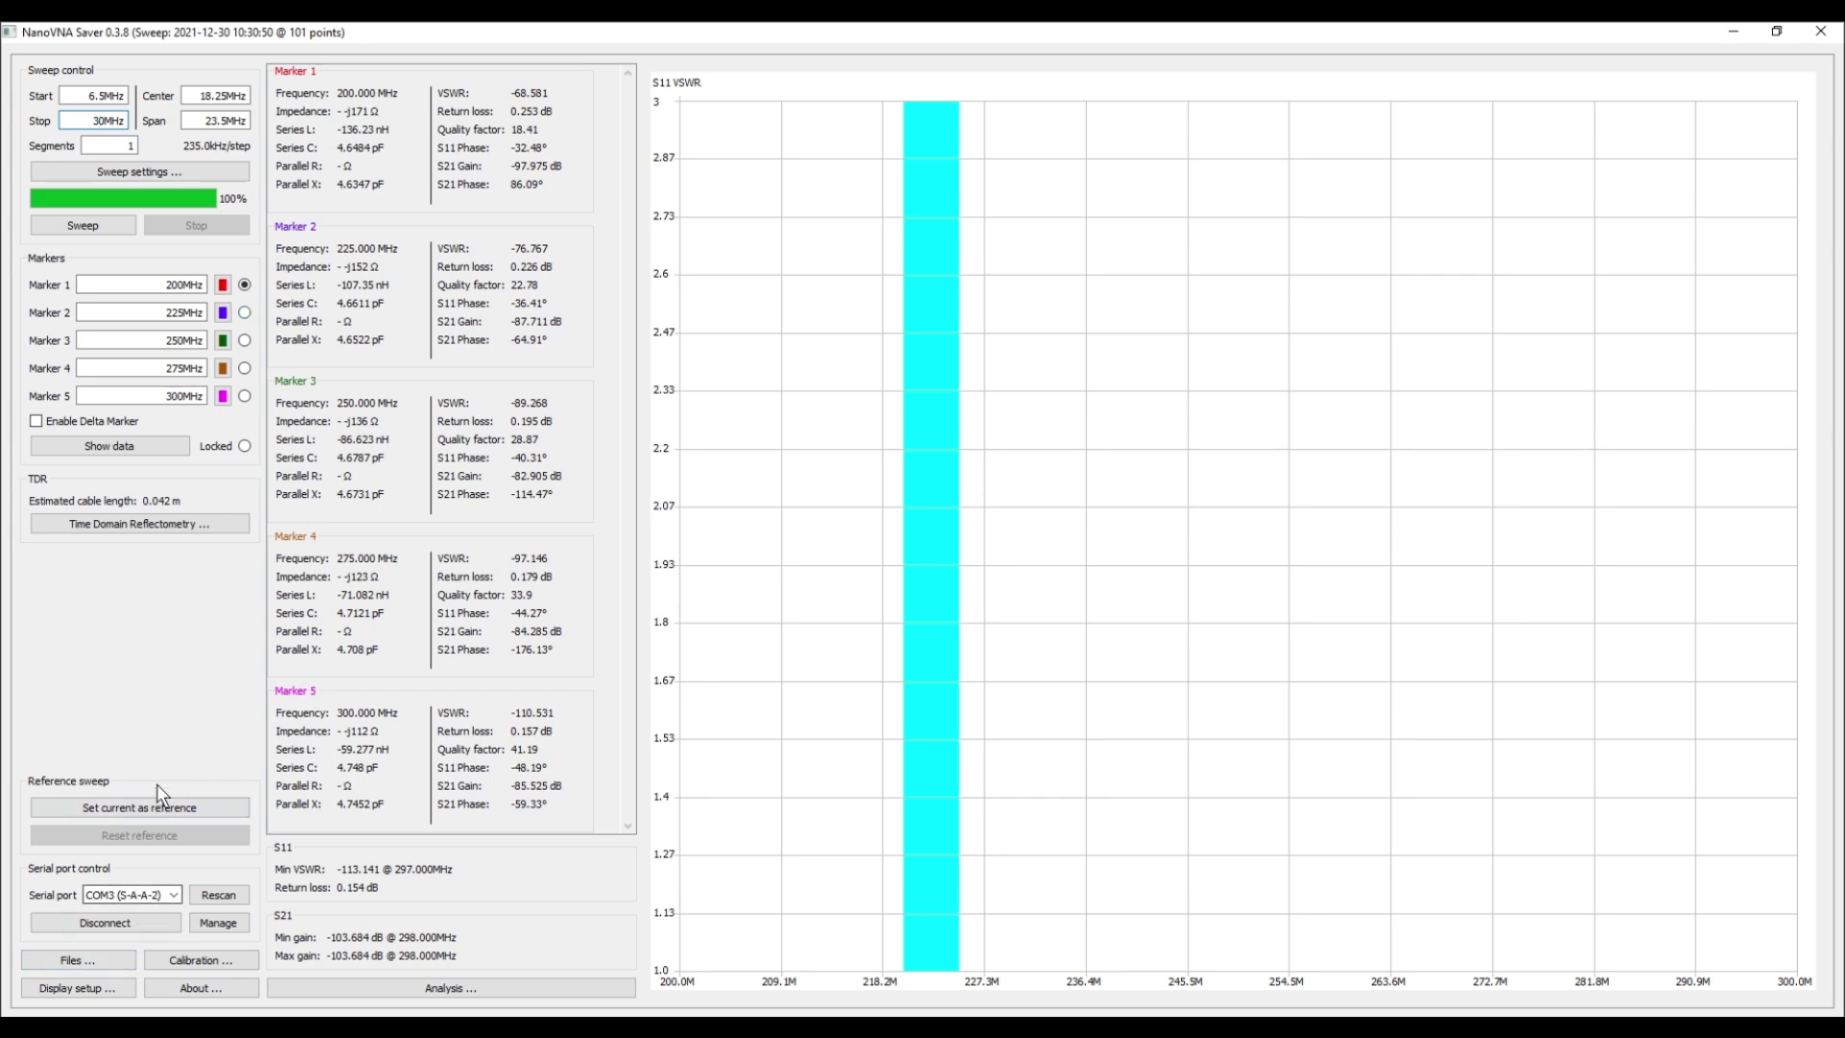
Open the Calibration window and launch its Calibration assistant
left_click(219, 955)
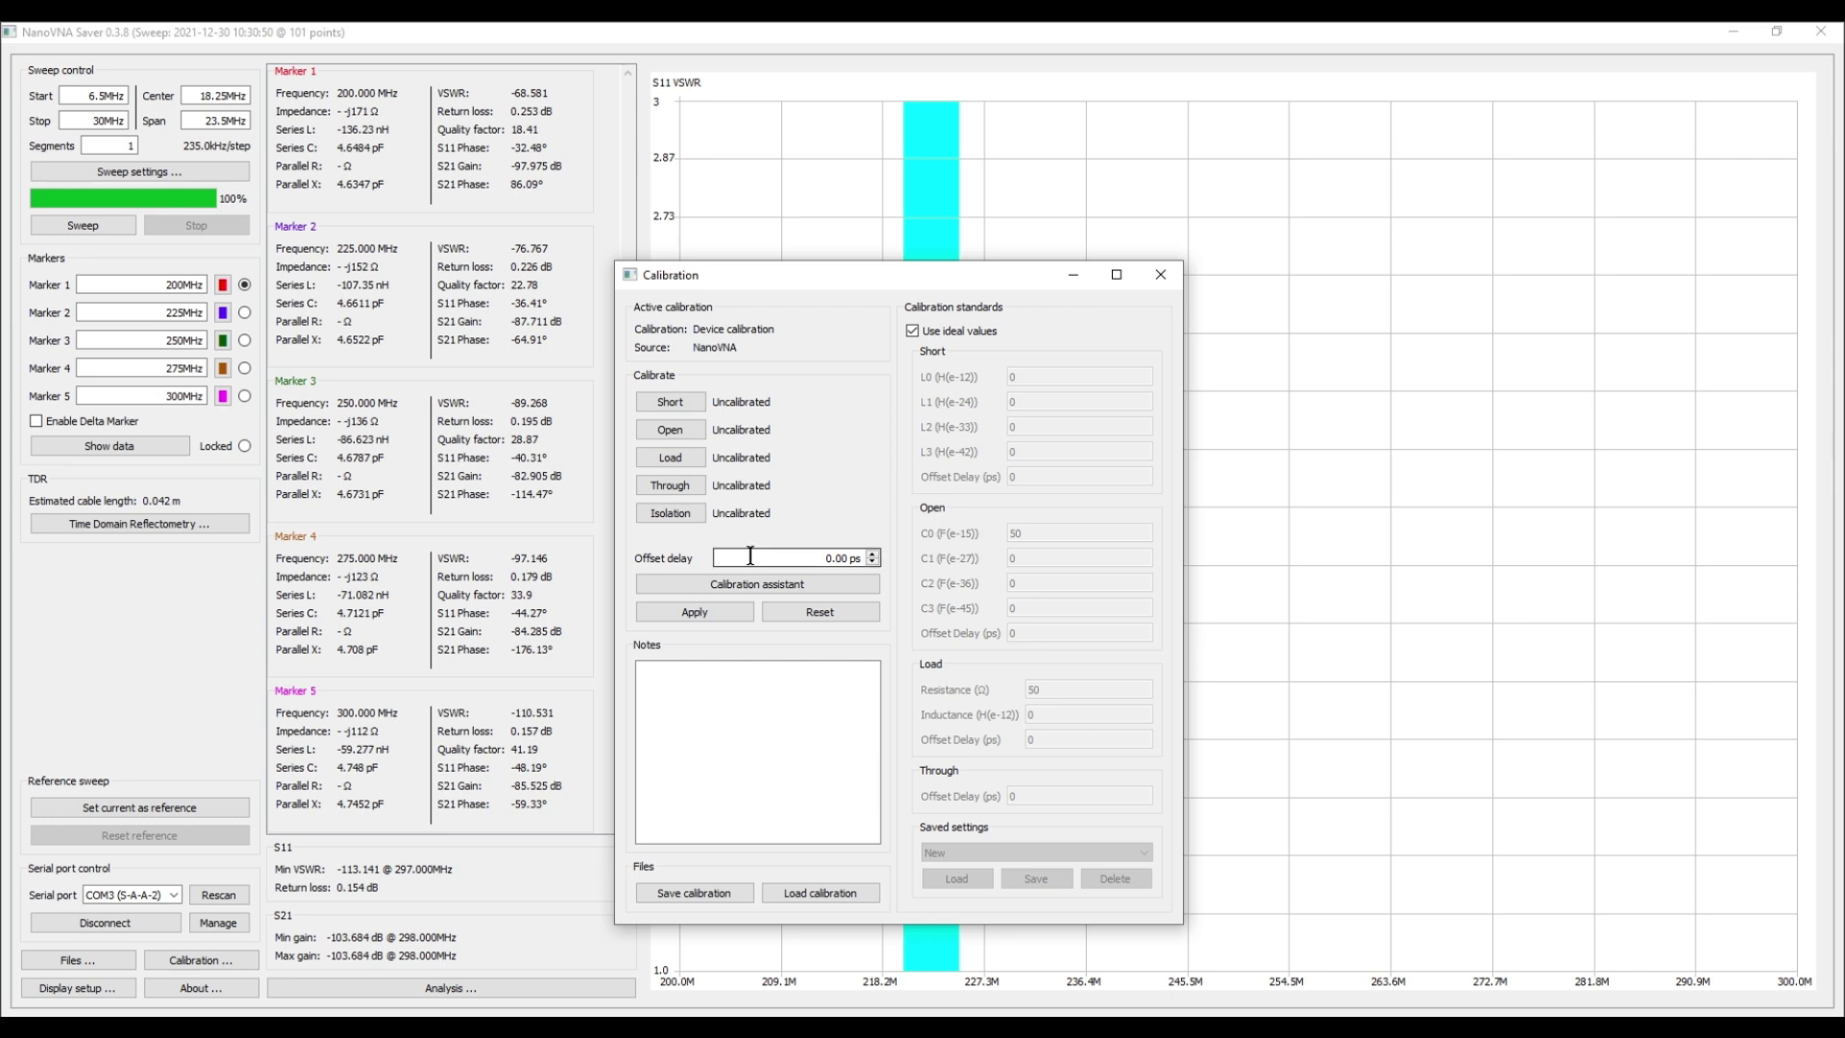
left_click(743, 585)
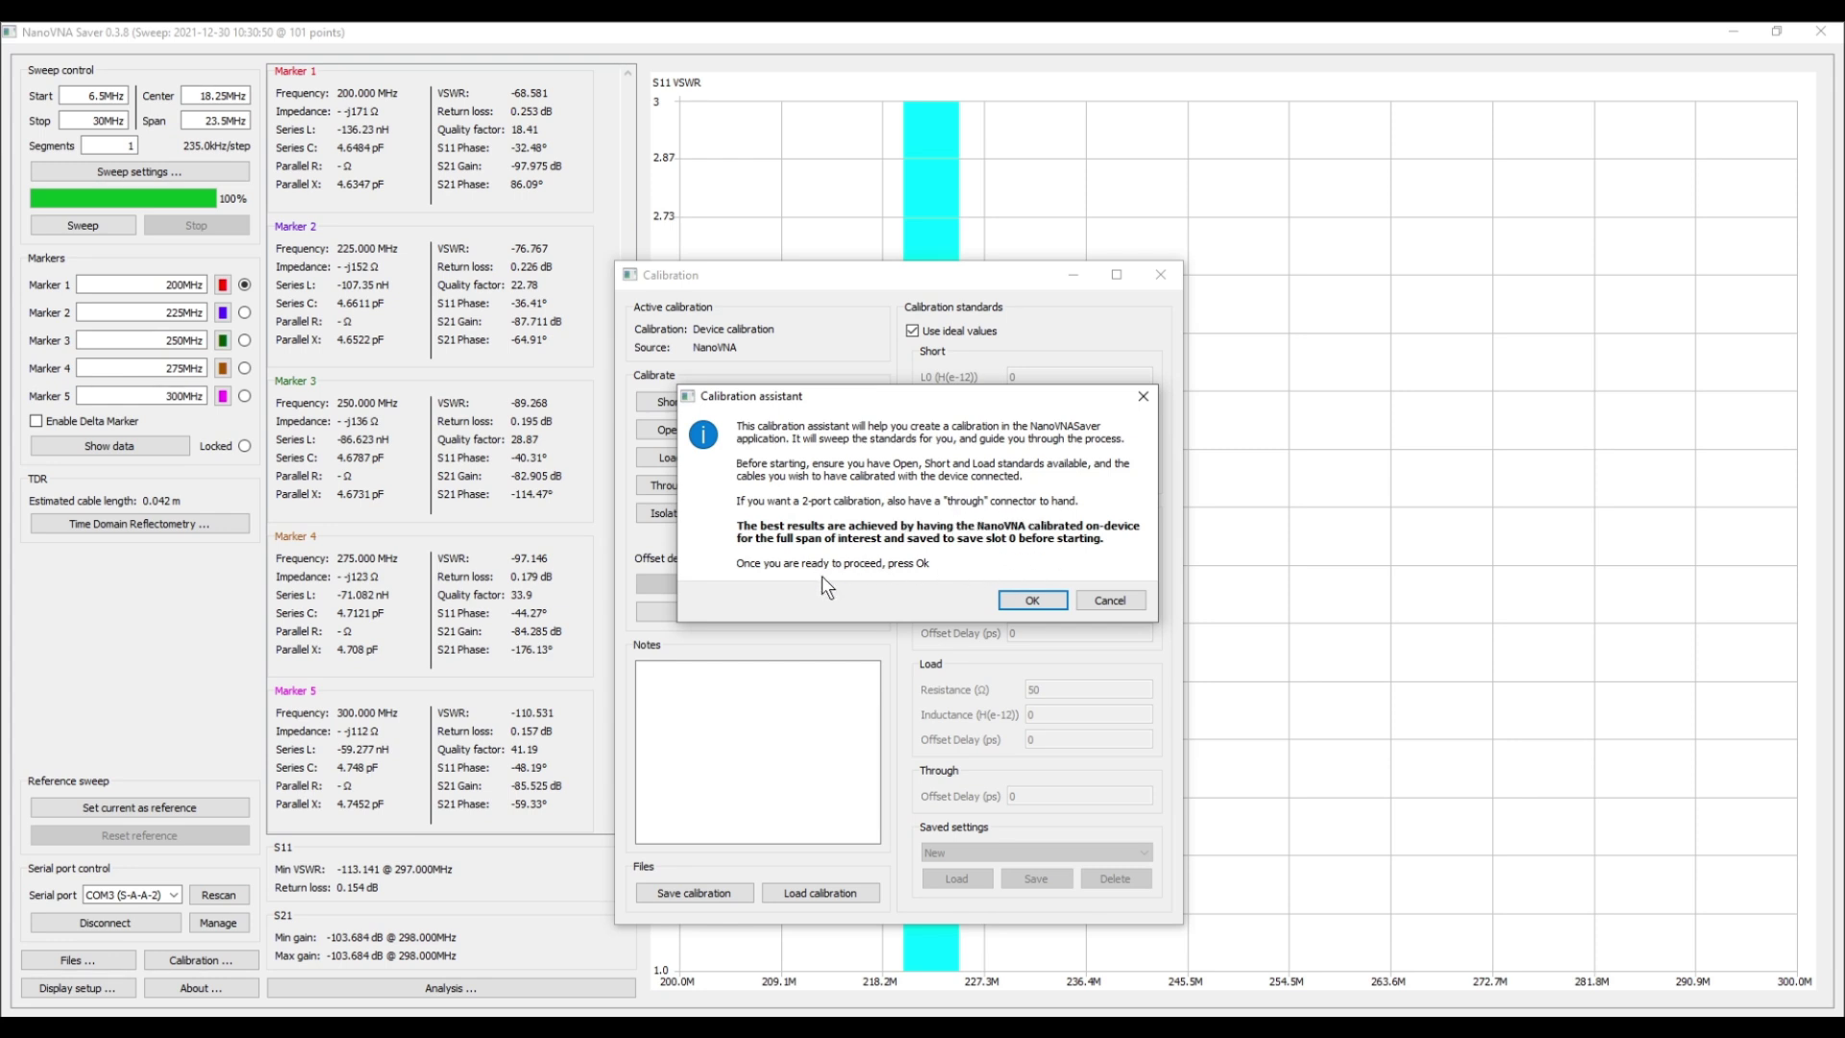
Begin the guided calibration at the port-0 short standard step
left_click(1023, 603)
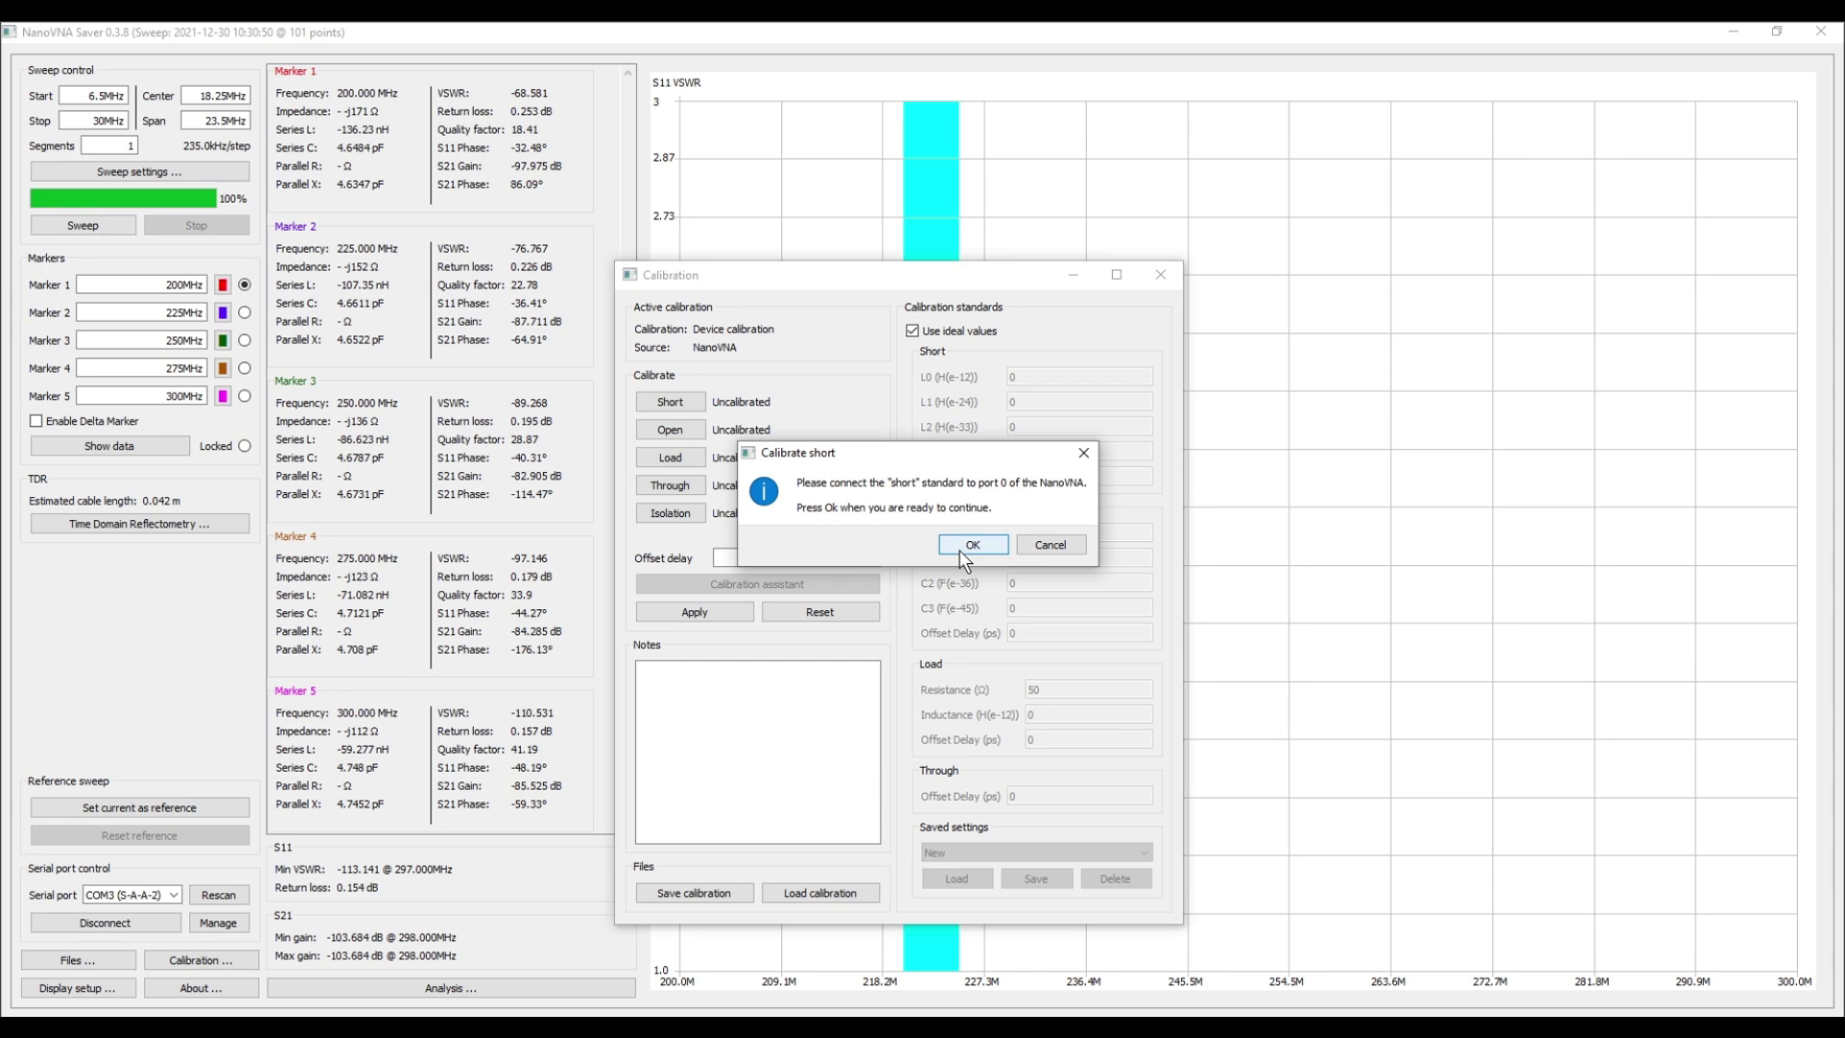
Capture the short, open and load standards in turn
left_click(960, 548)
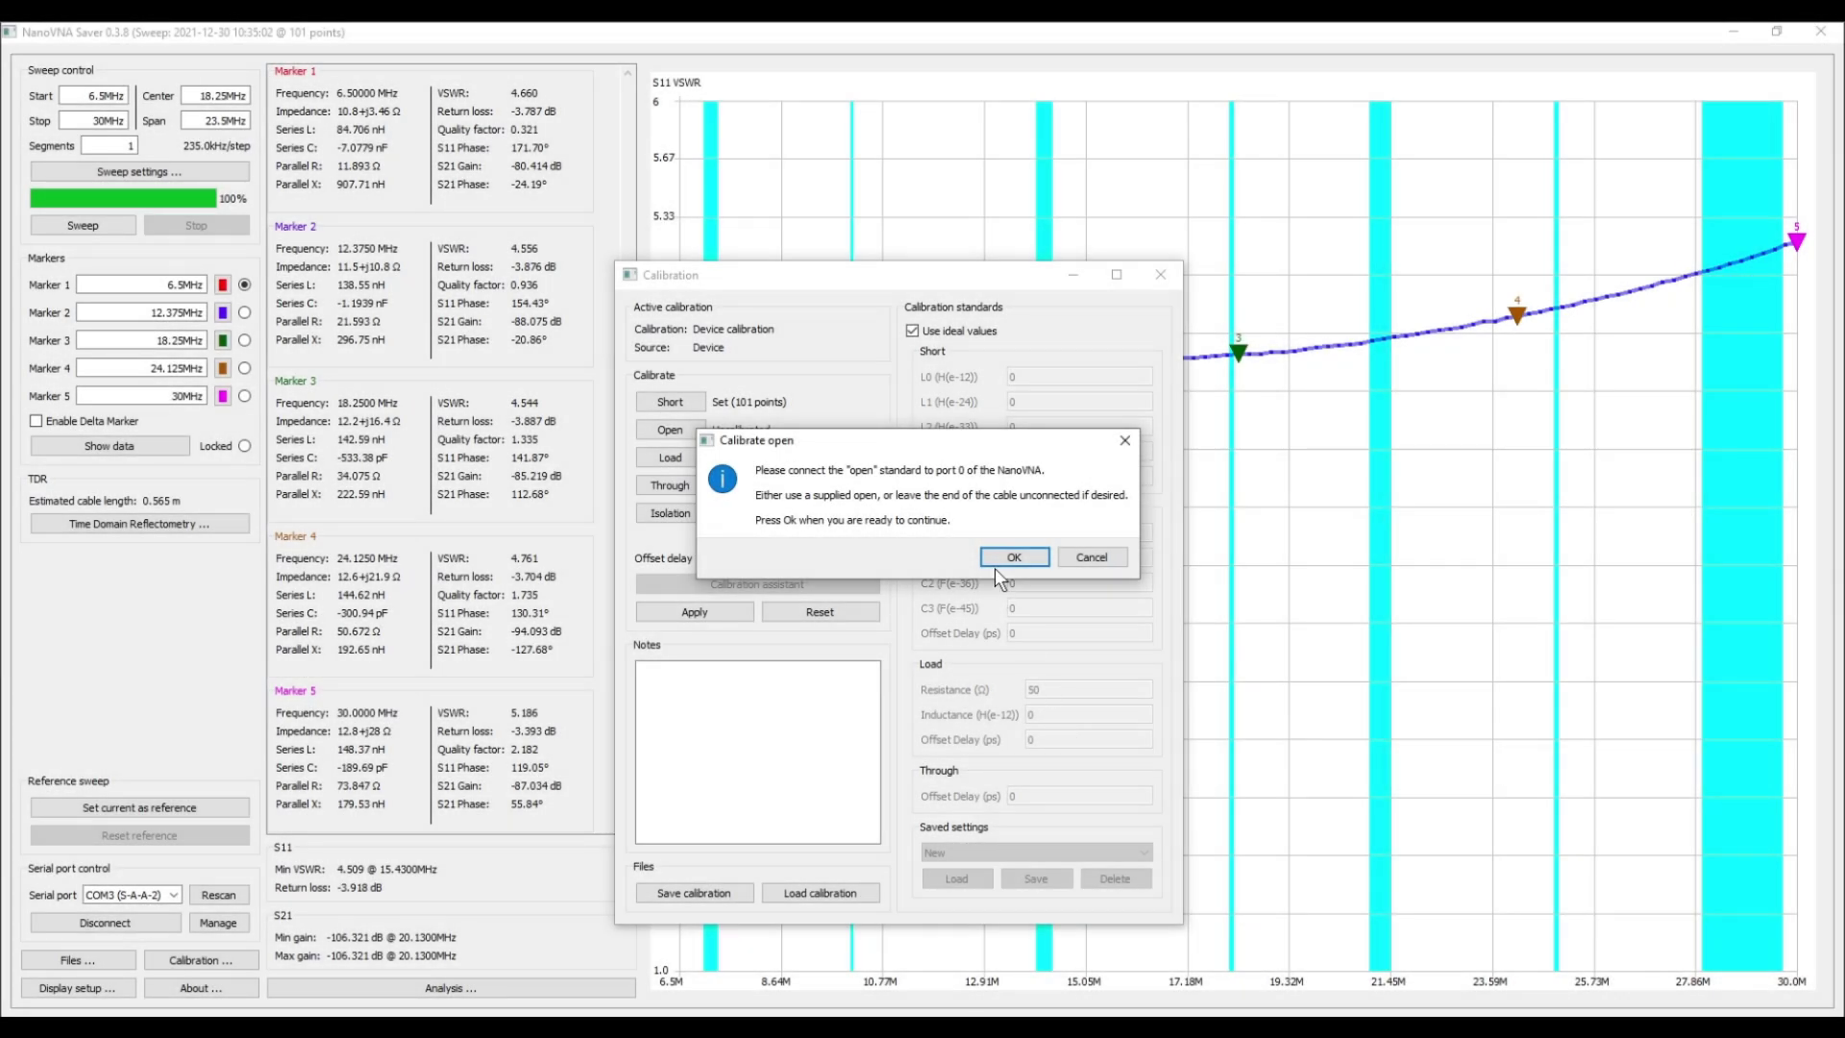
left_click(1001, 557)
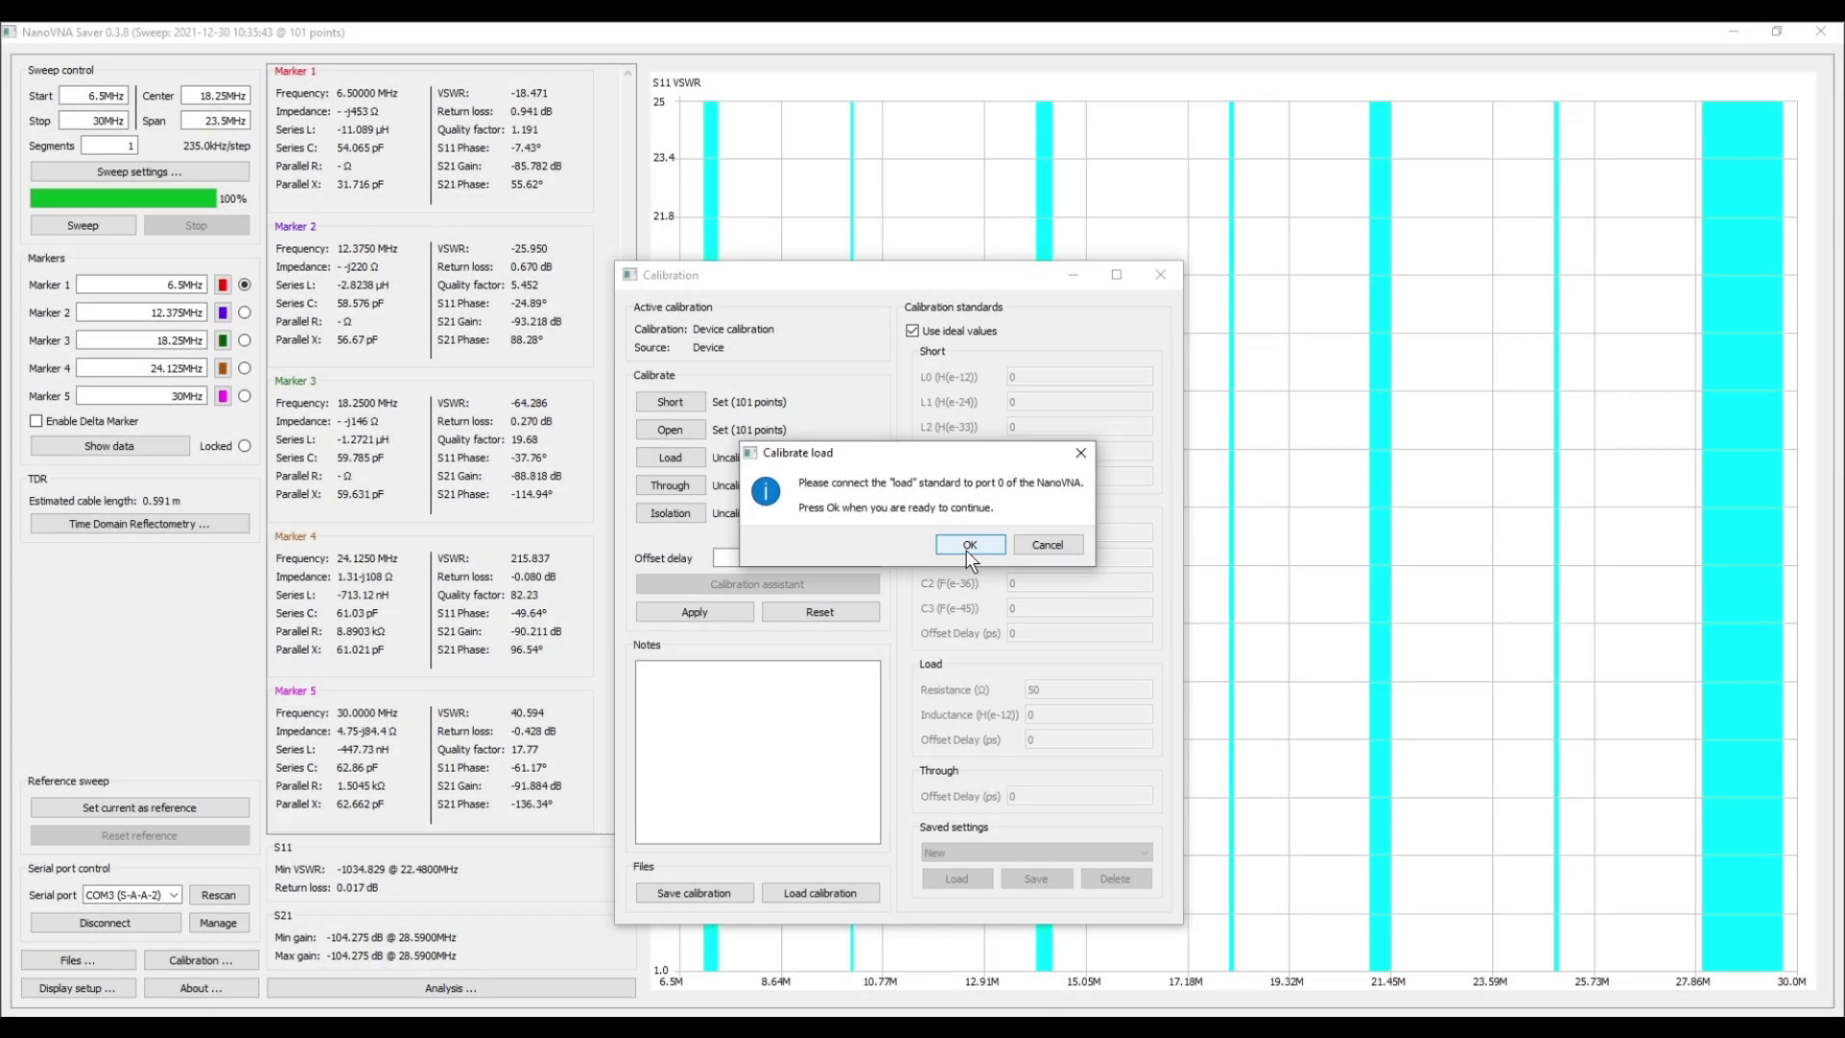
left_click(967, 549)
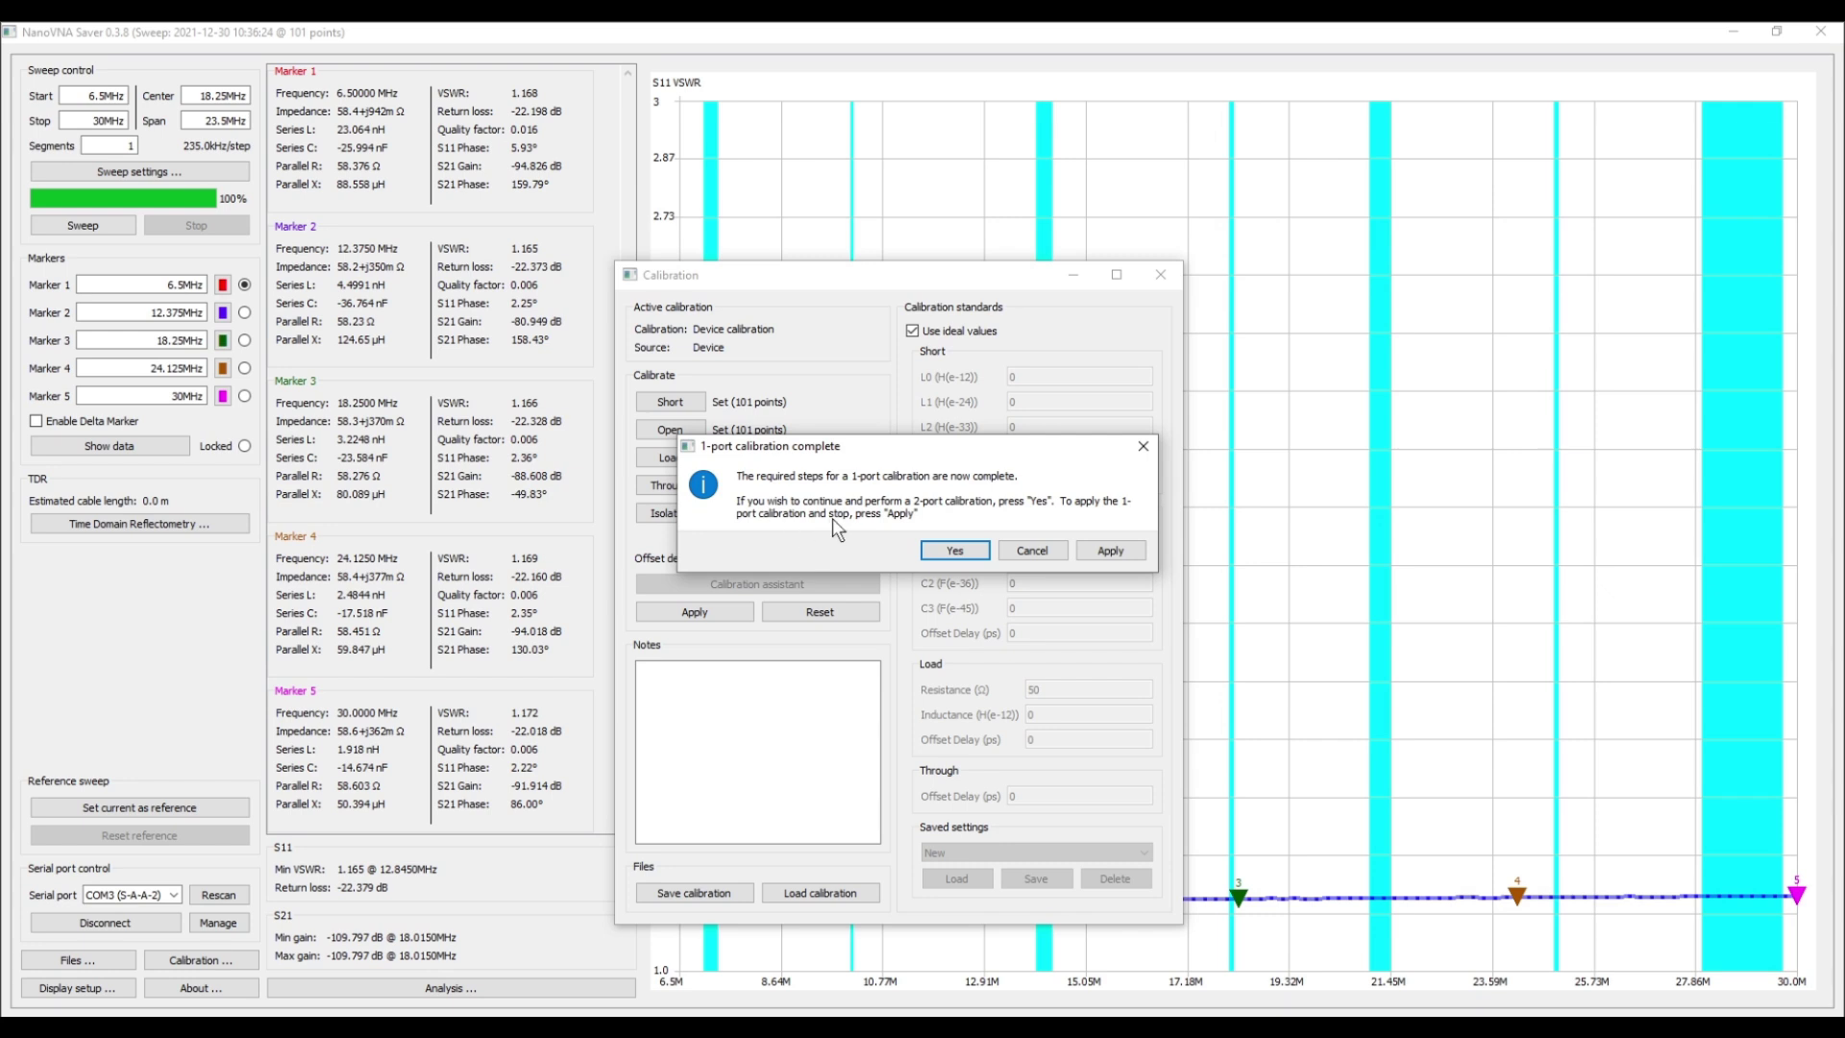
Apply the completed 1-port calibration to the 6.5–30 MHz sweep
left_click(1109, 550)
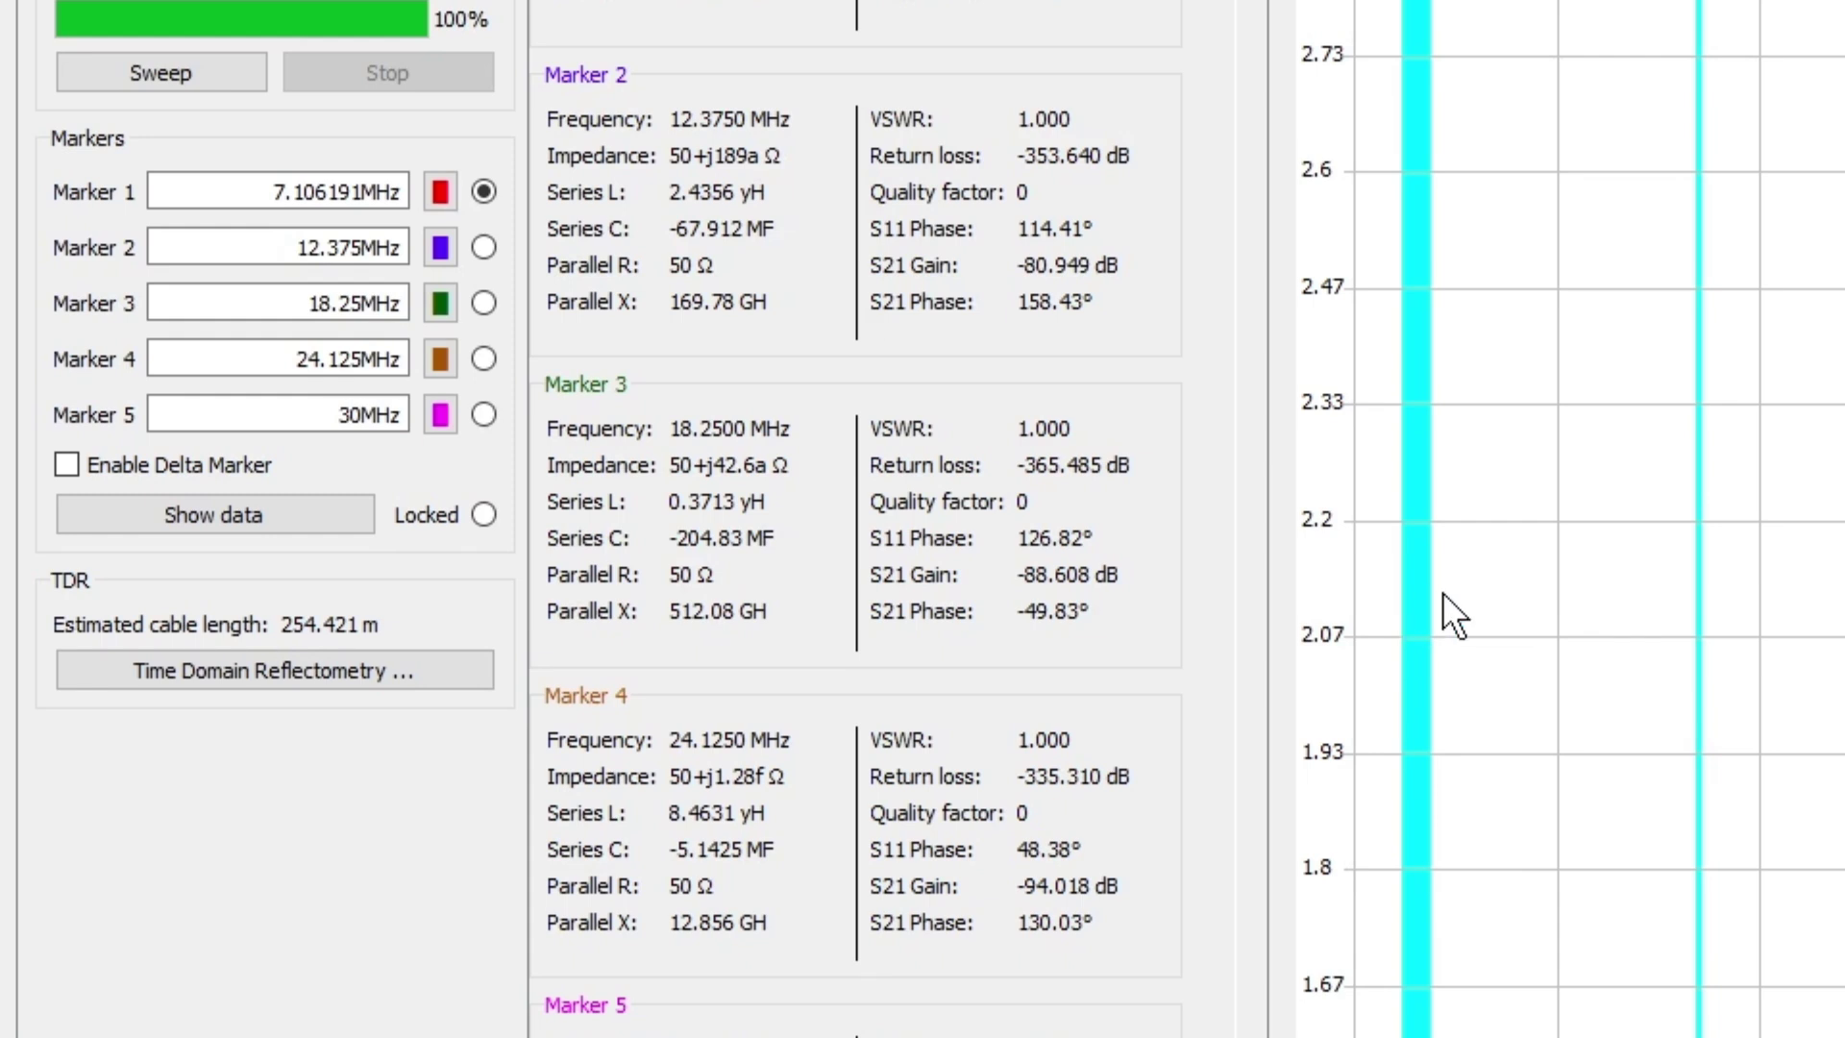
Retune marker 1 to 7.150 MHz and marker 2 to 14.175 MHz
left_click(363, 192)
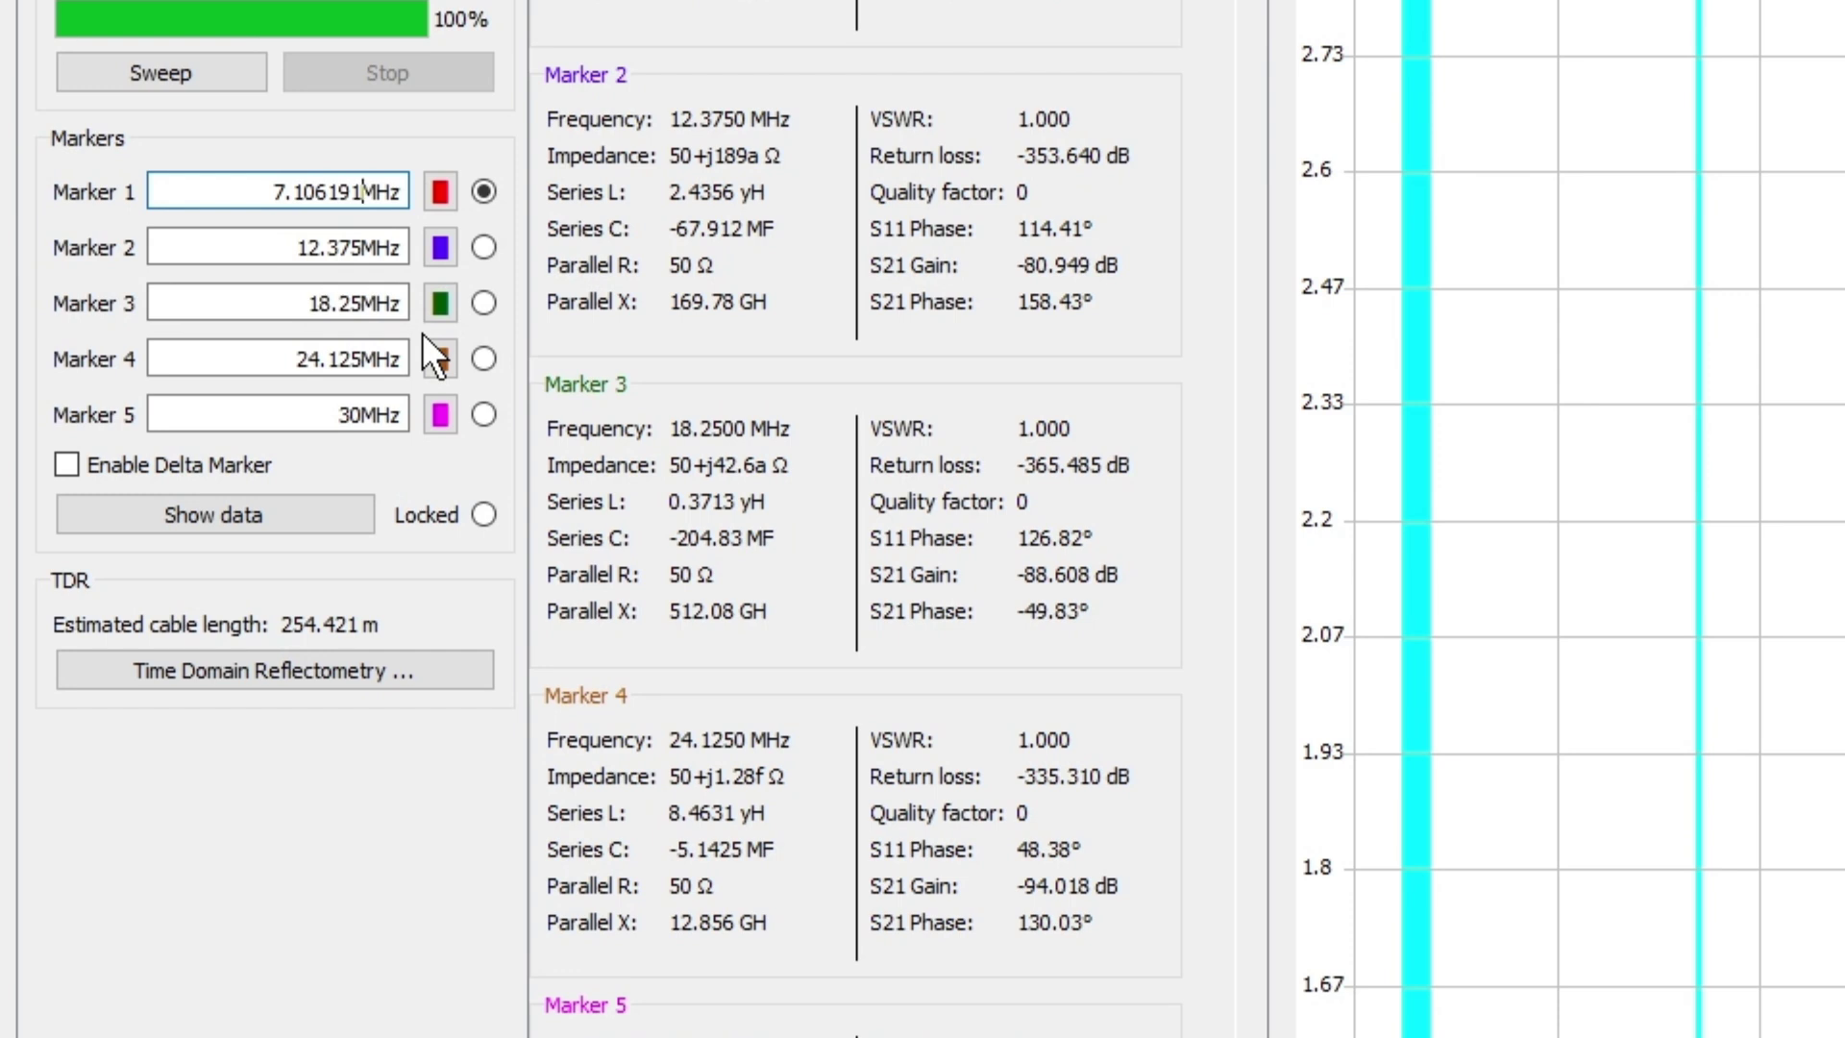
key("BackSpace")
key("BackSpace")
key("BackSpace")
key("BackSpace")
key("BackSpace")
type("50")
left_click(347, 234)
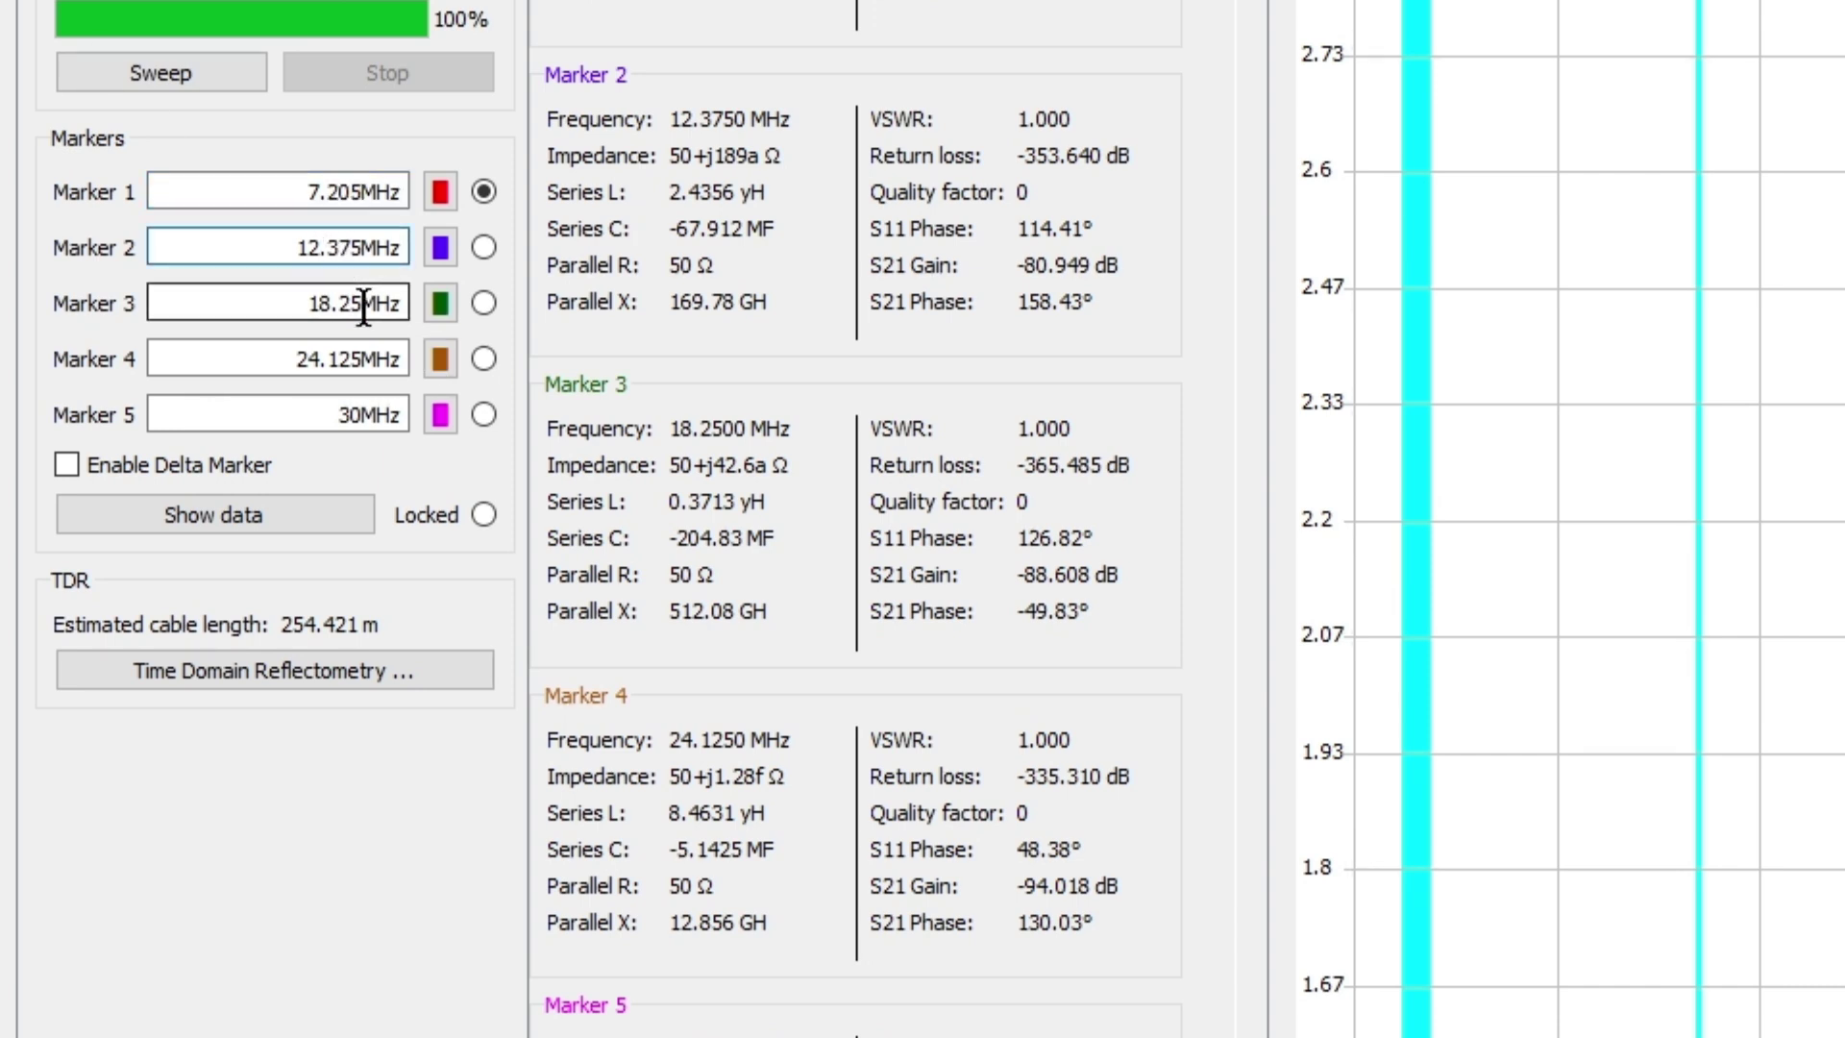
key("BackSpace")
type("4")
key("Right")
key("Right")
key("Right")
key("Right")
key("BackSpace")
key("BackSpace")
key("BackSpace")
type("175")
key("Up")
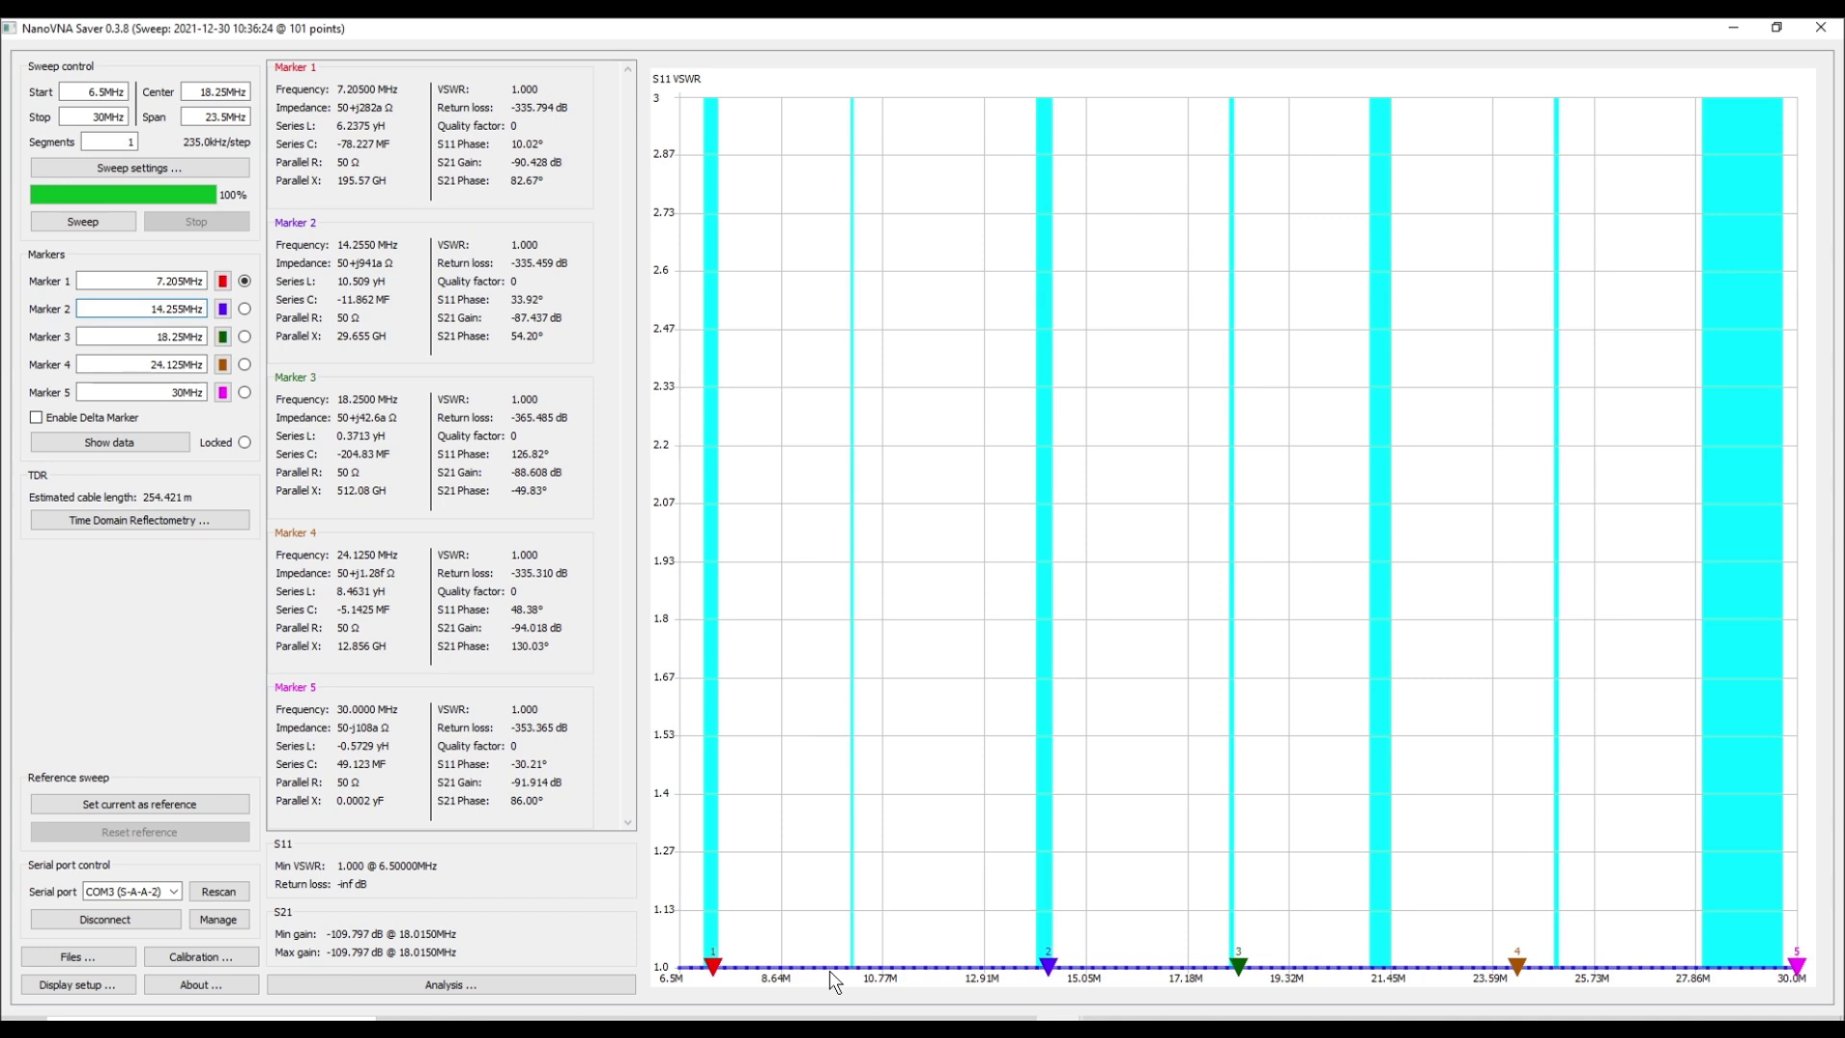
Set marker 3 to 21.225 MHz and marker 4 to 28.850 MHz, snapping to 21.305 and 28.825
left_click(164, 337)
key("BackSpace")
key("BackSpace")
key("BackSpace")
type("21.")
type("2")
left_click(171, 367)
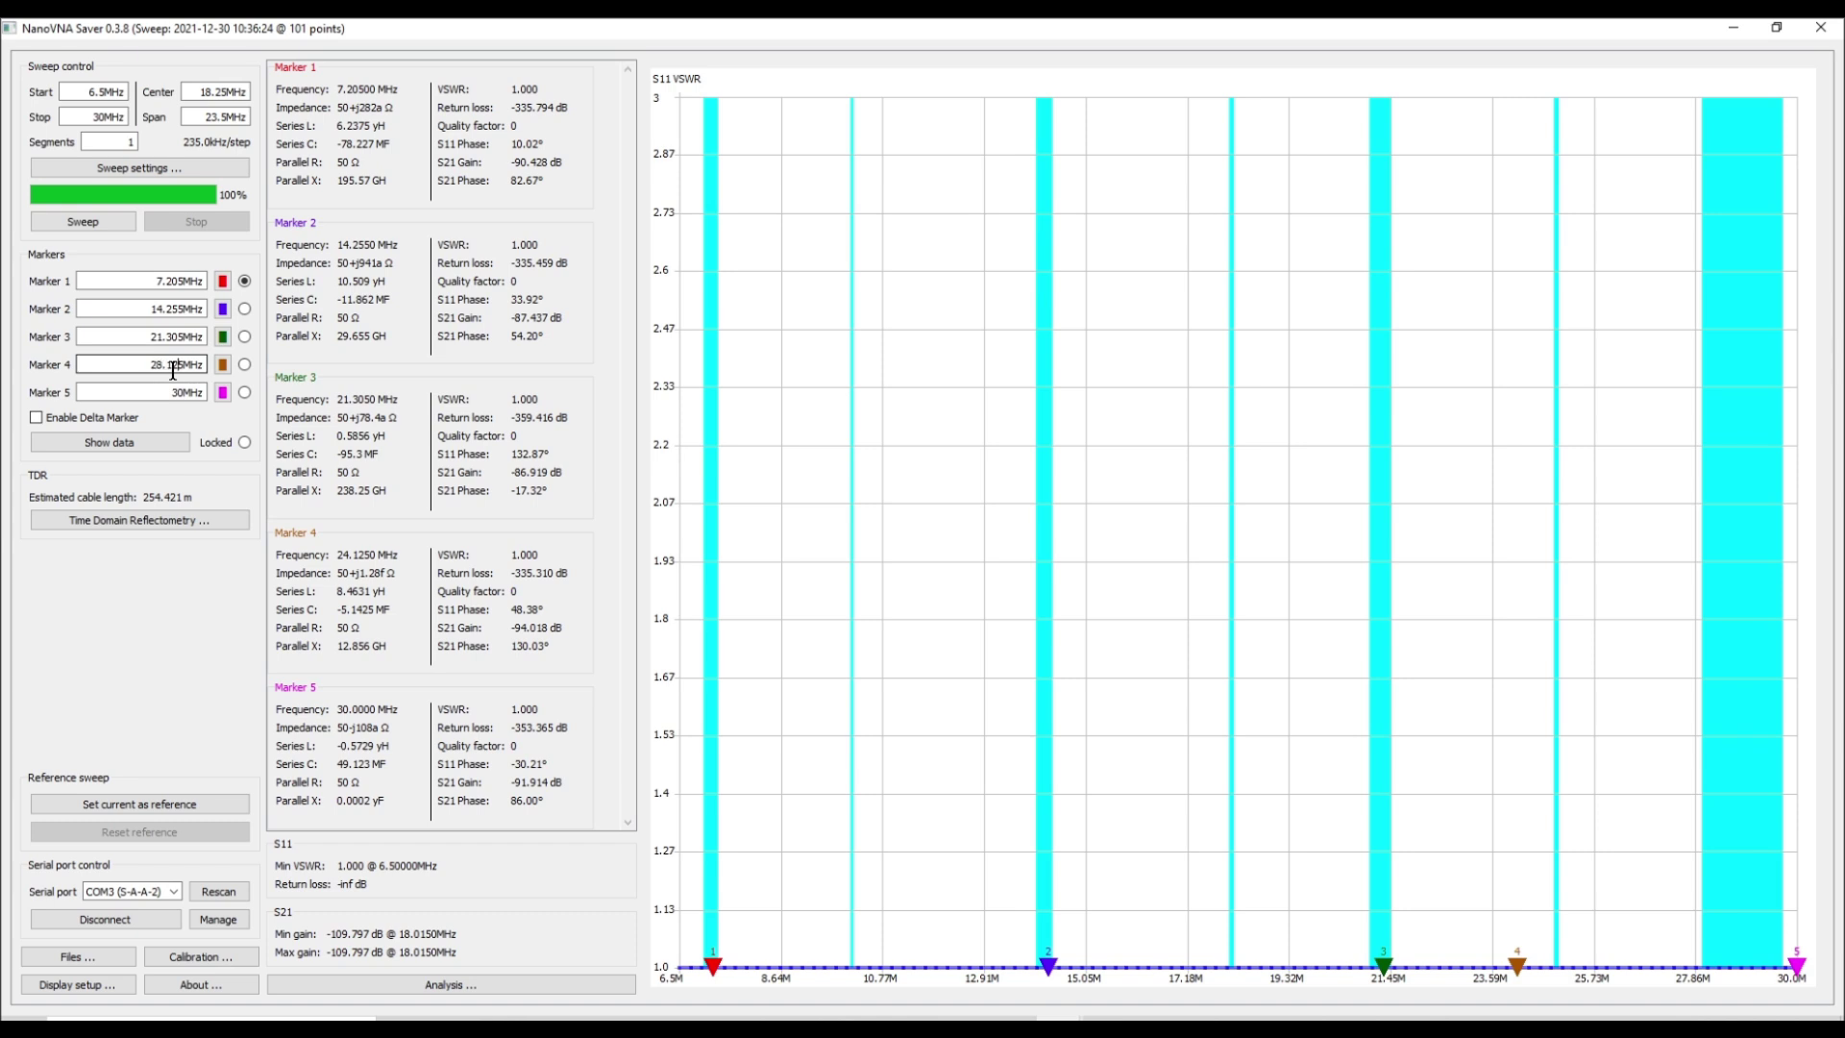
key("BackSpace")
key("BackSpace")
key("Delete")
type("850")
key("Return")
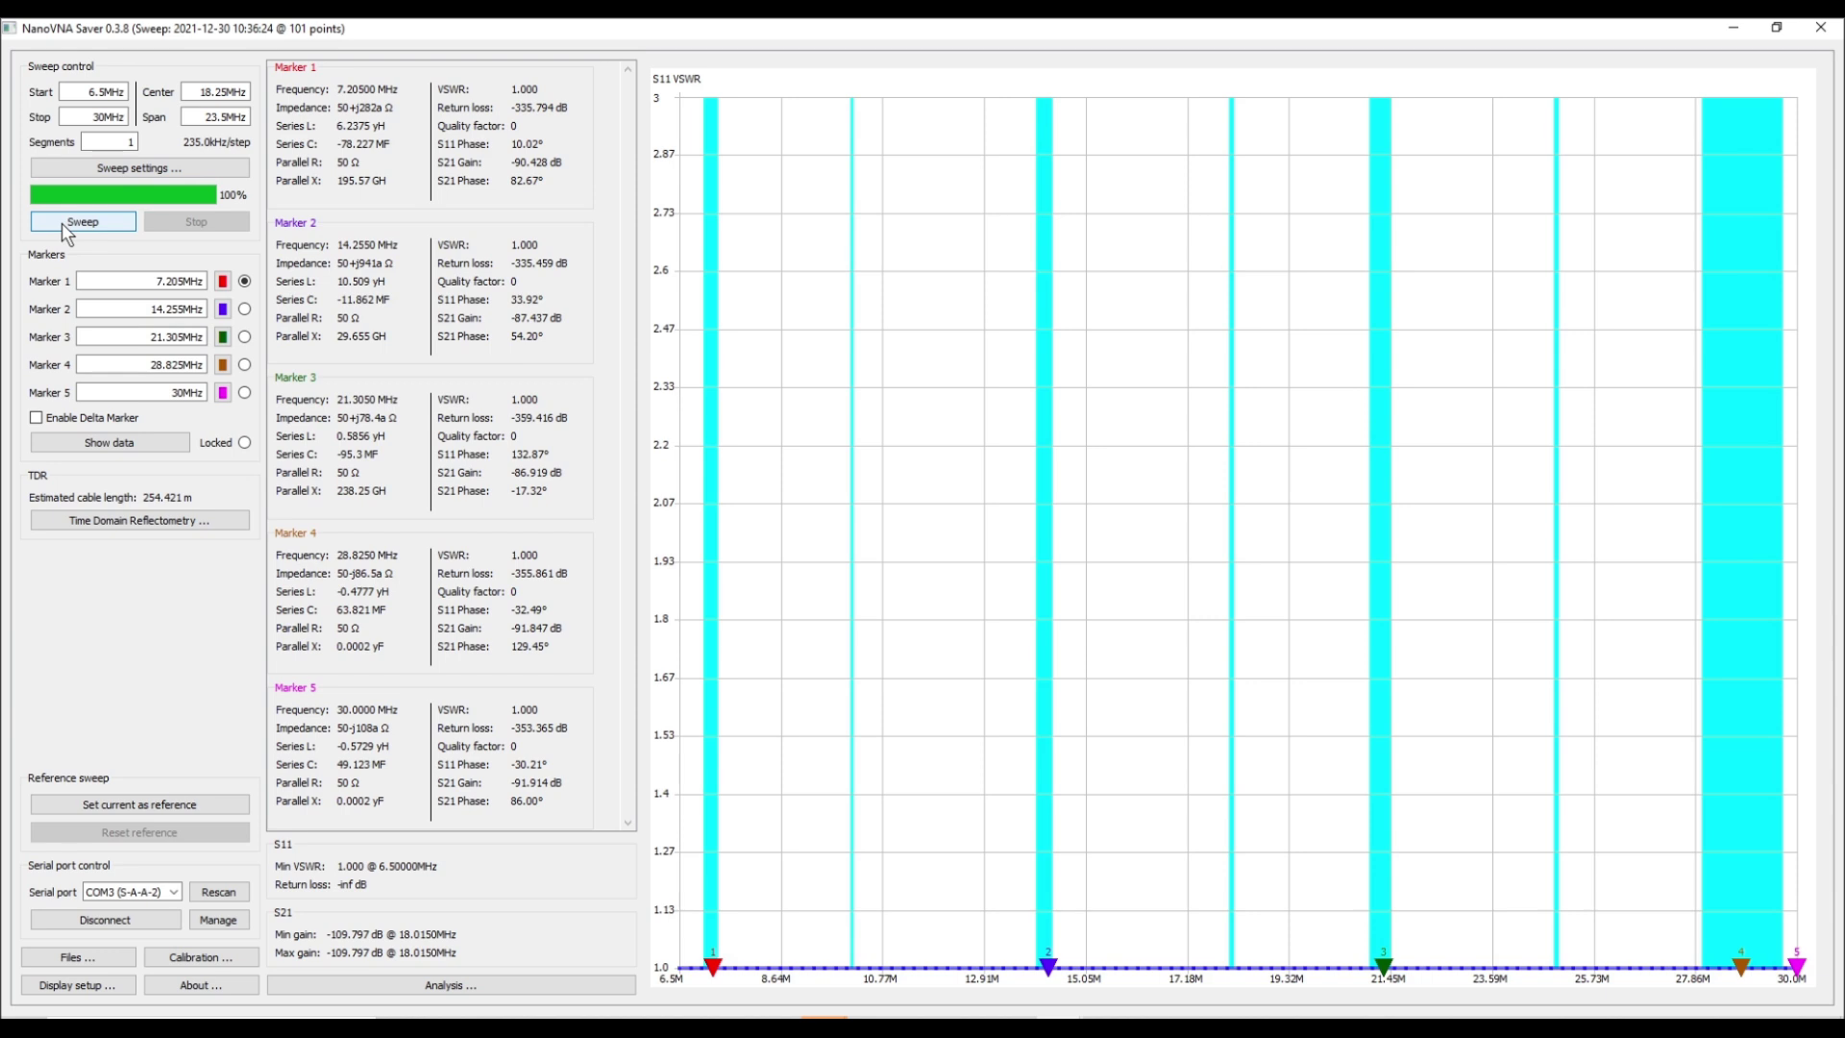
left_click(63, 224)
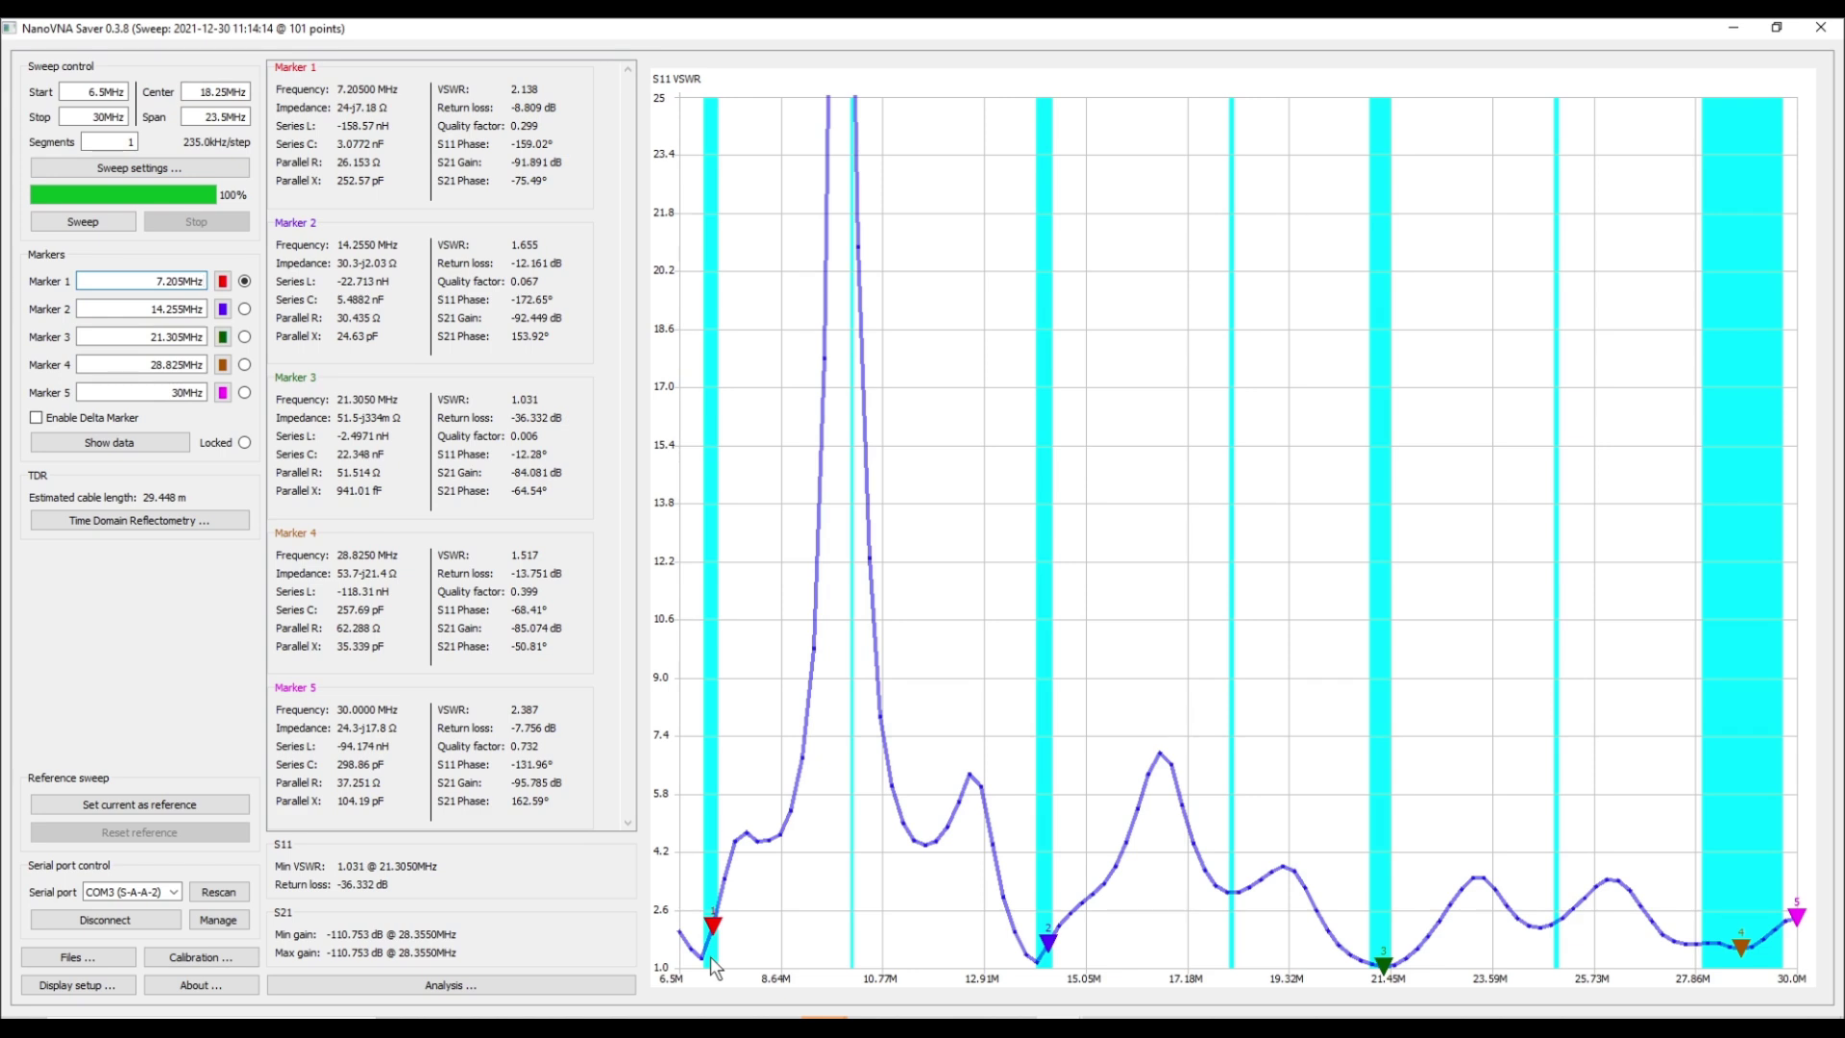
Cap the VSWR chart's data axis maximum at 10
right_click(666, 86)
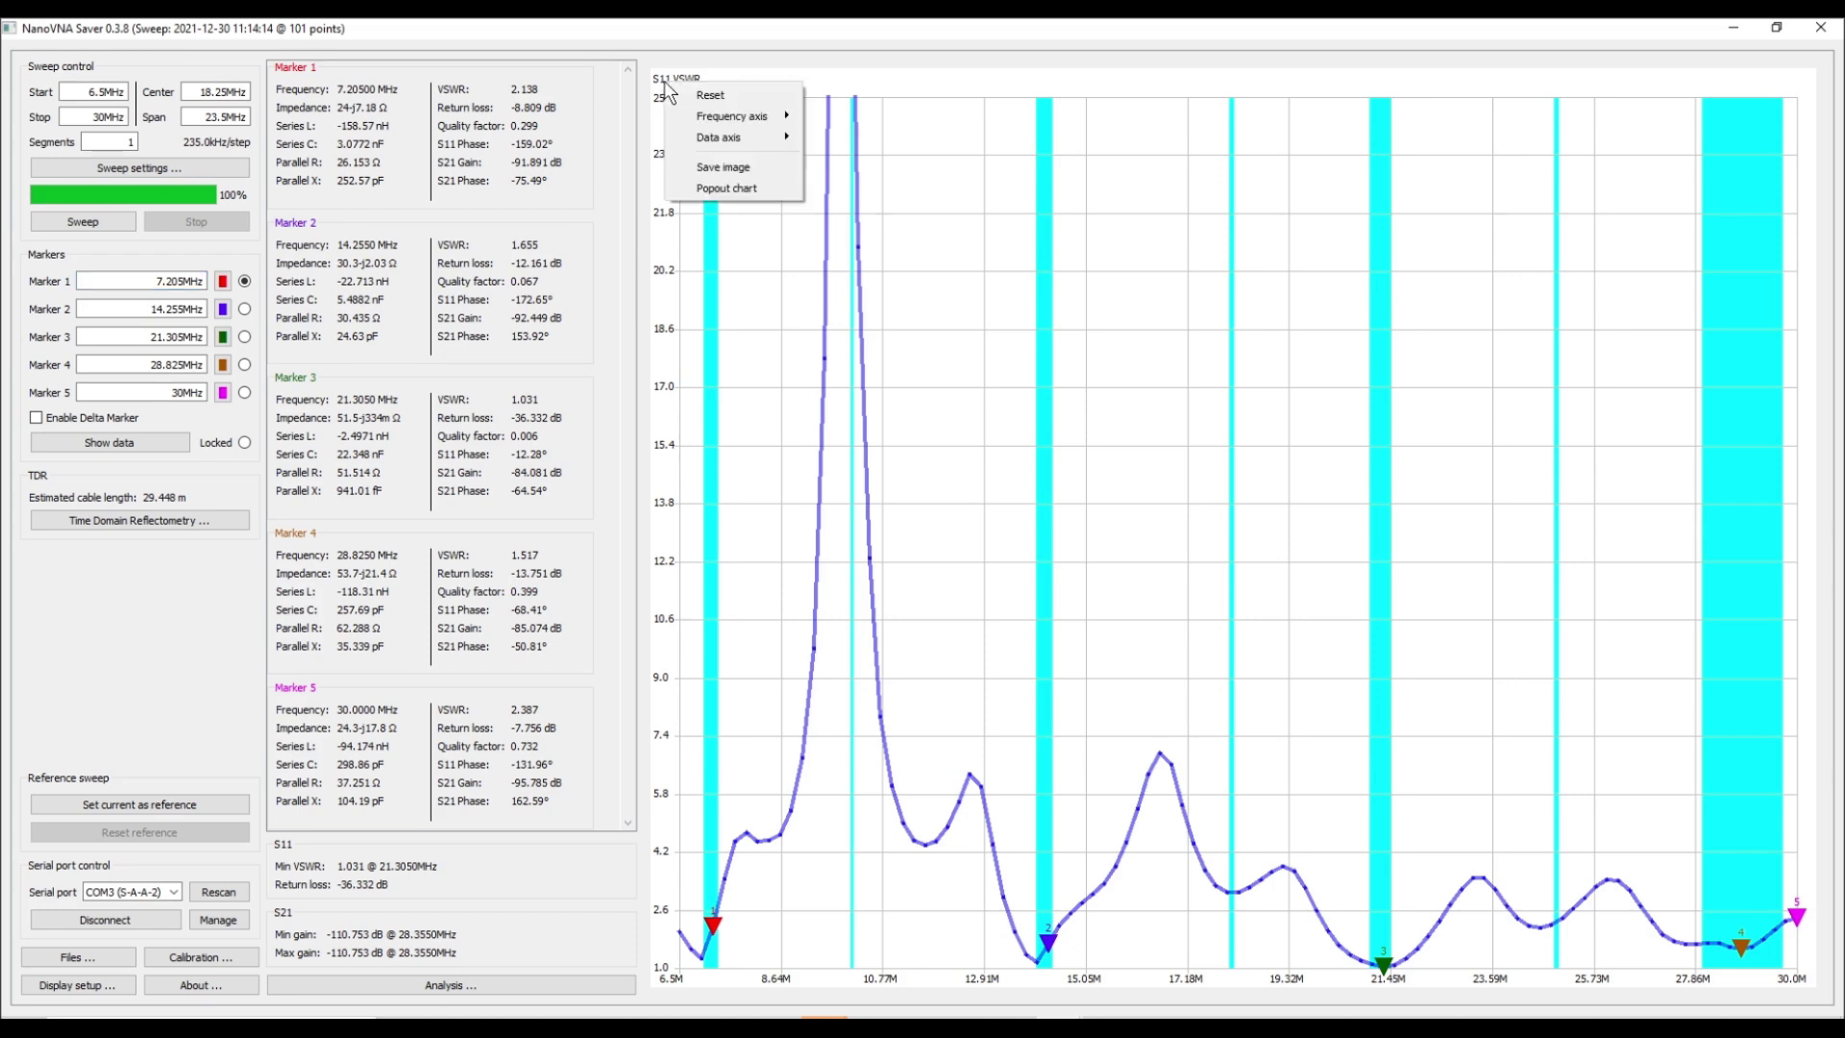
mouse_move(700, 139)
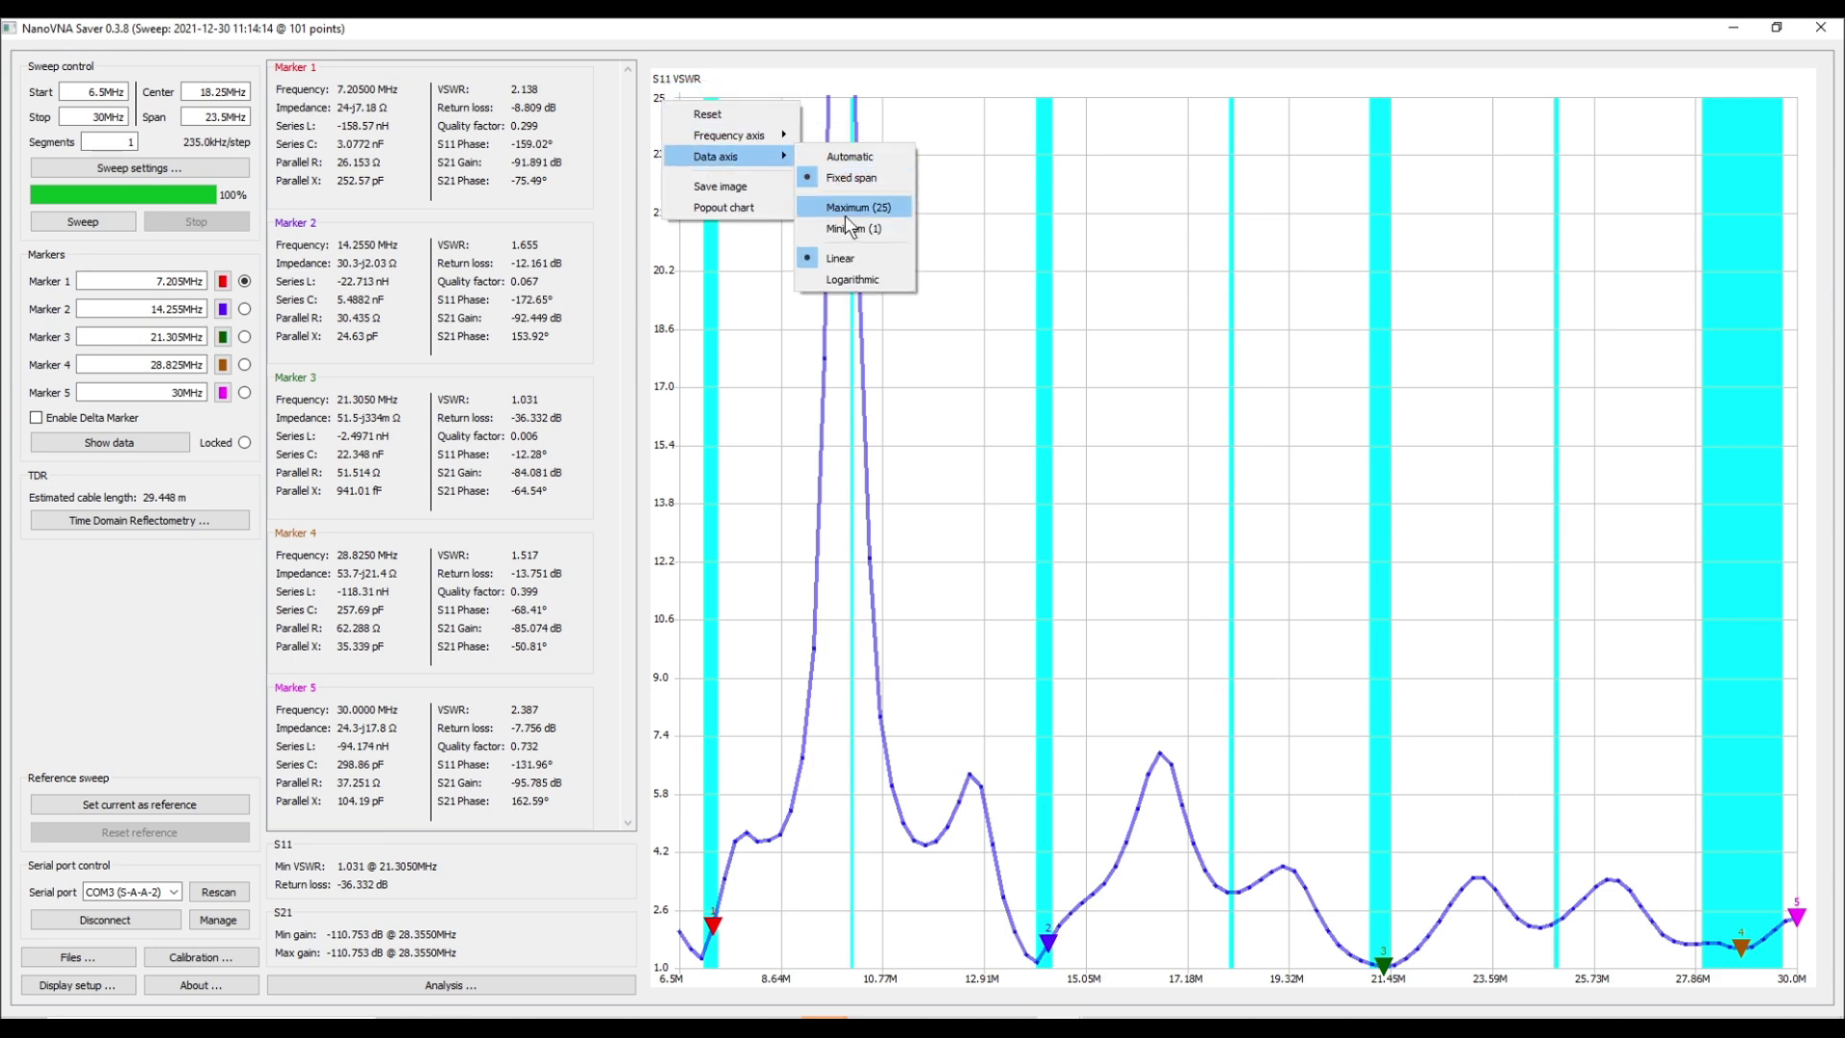
left_click(845, 210)
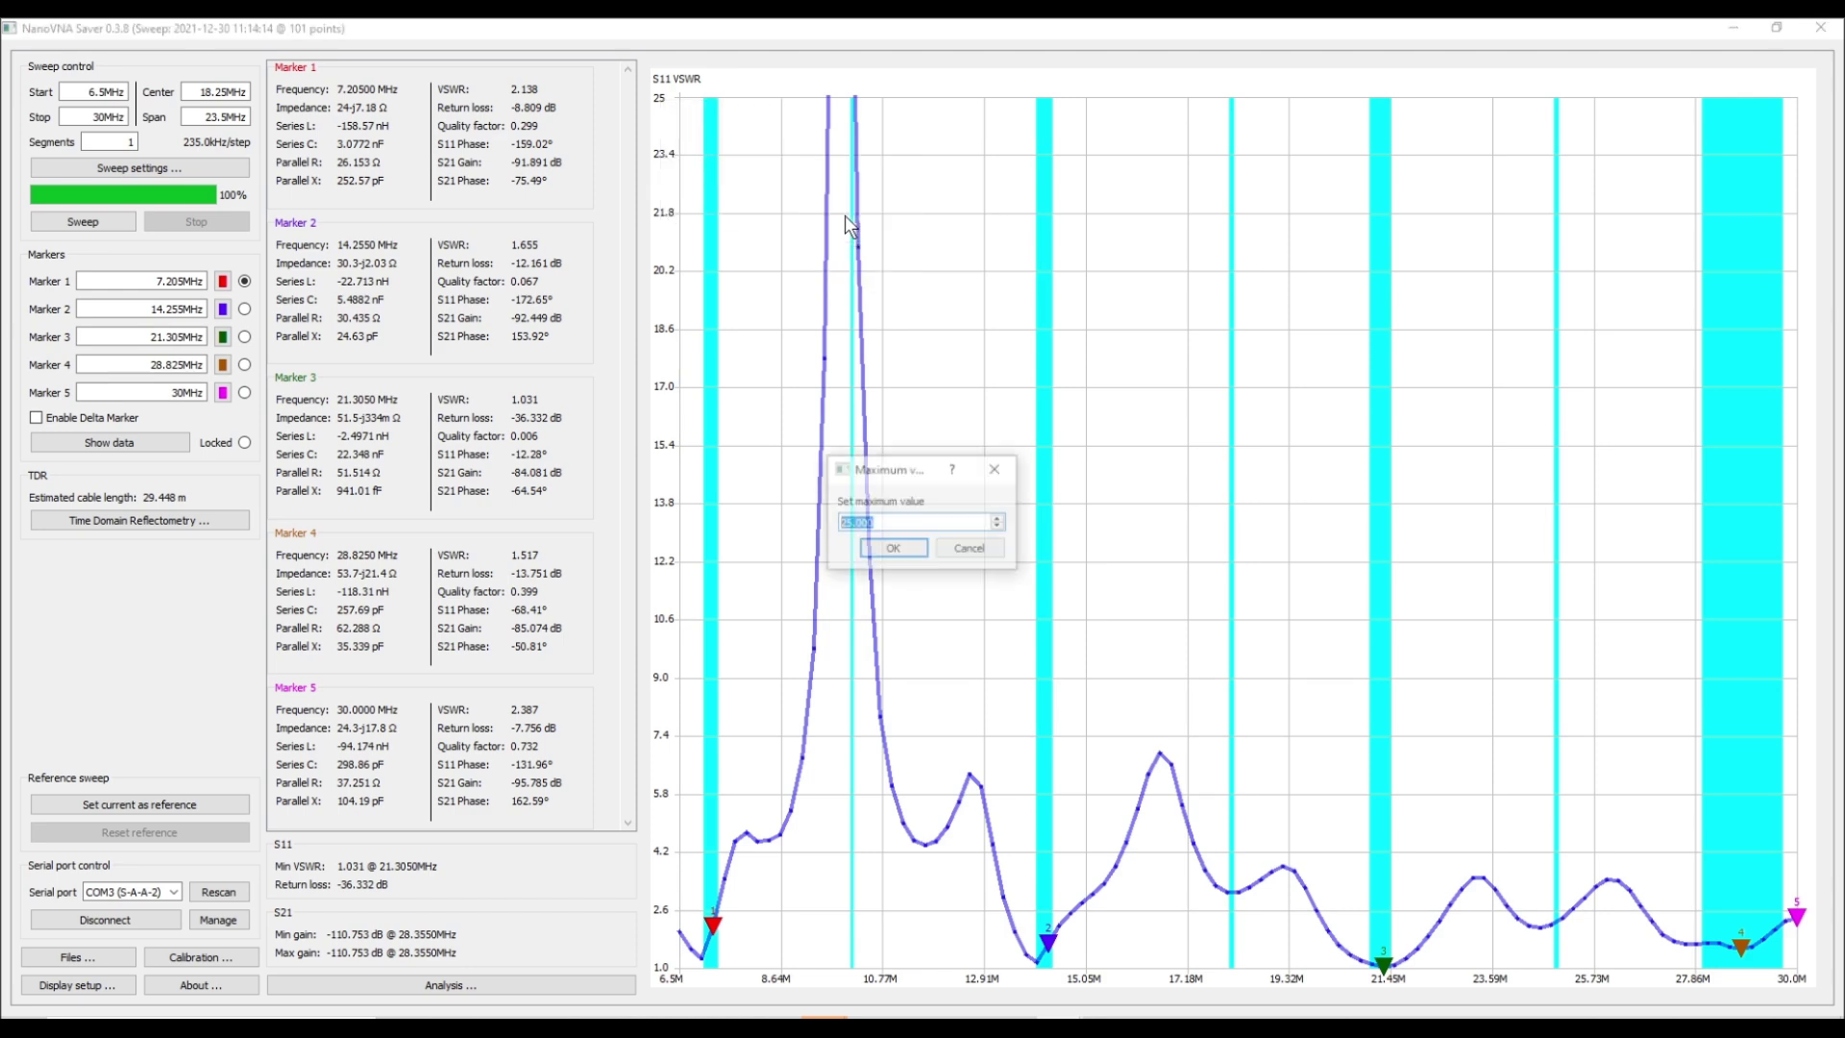
type("10")
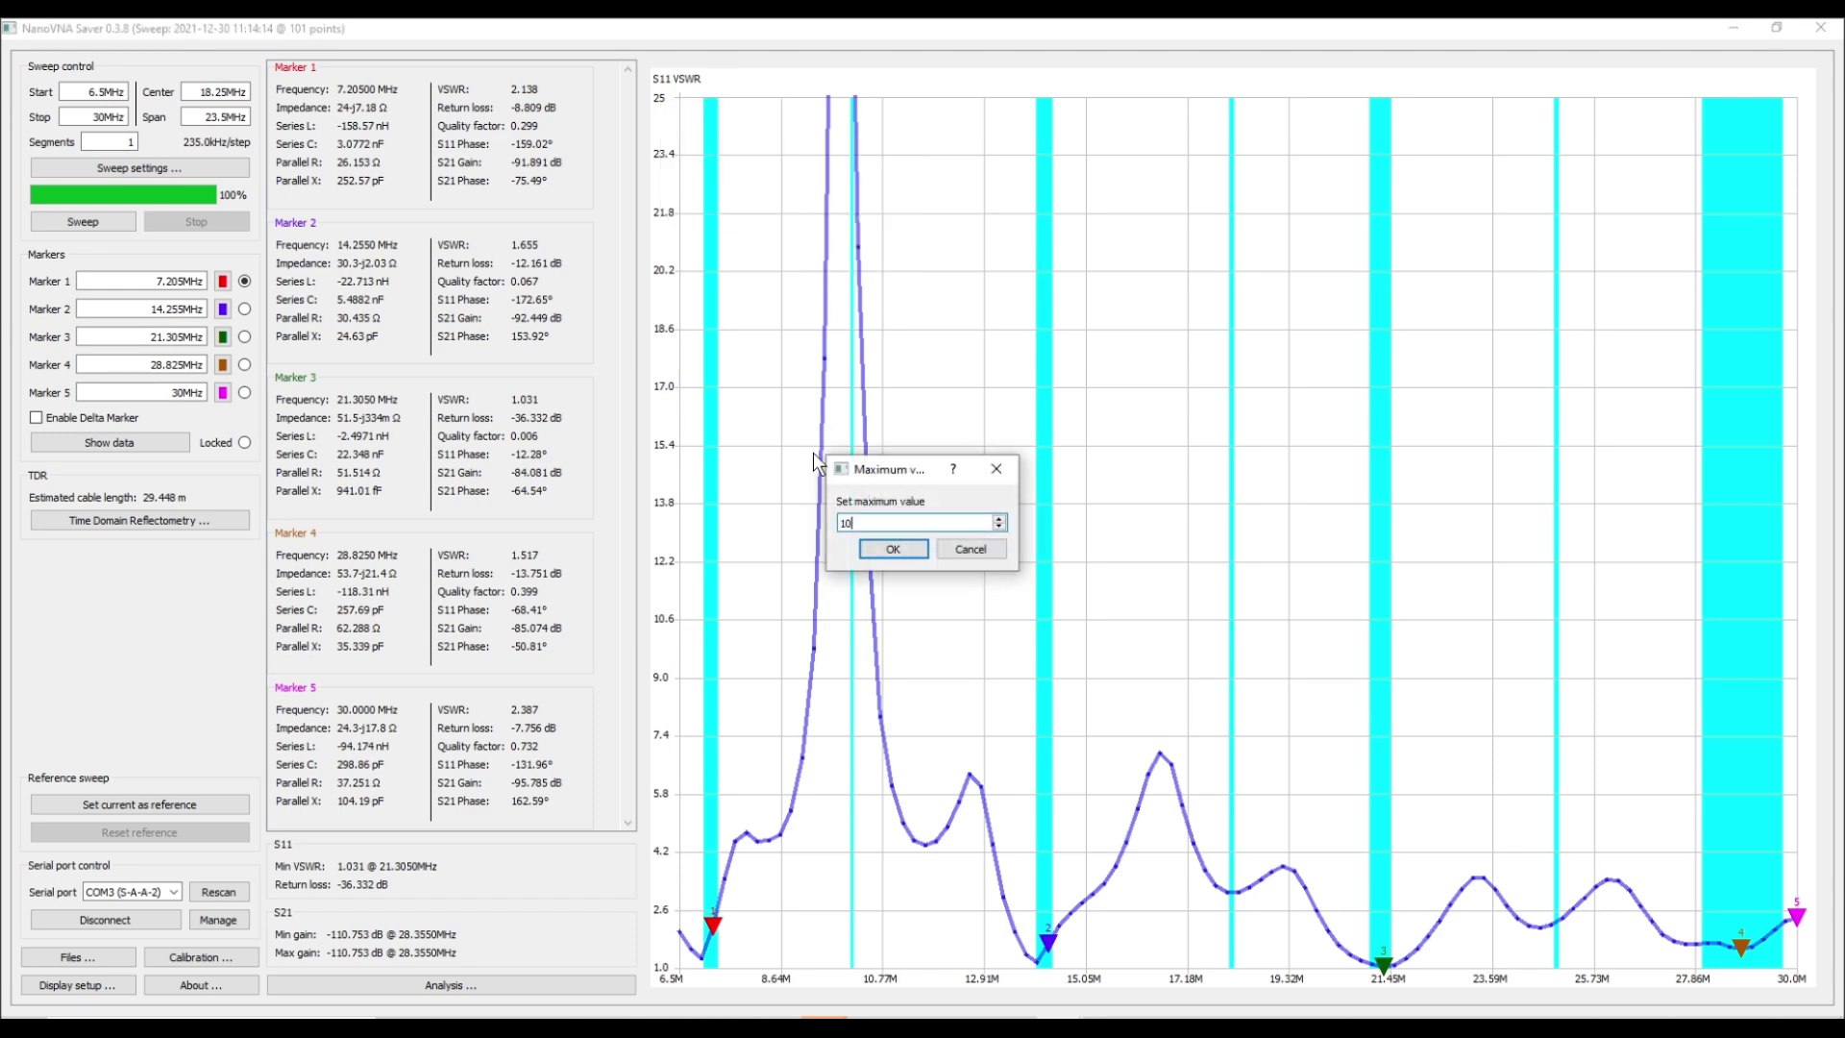
left_click(874, 551)
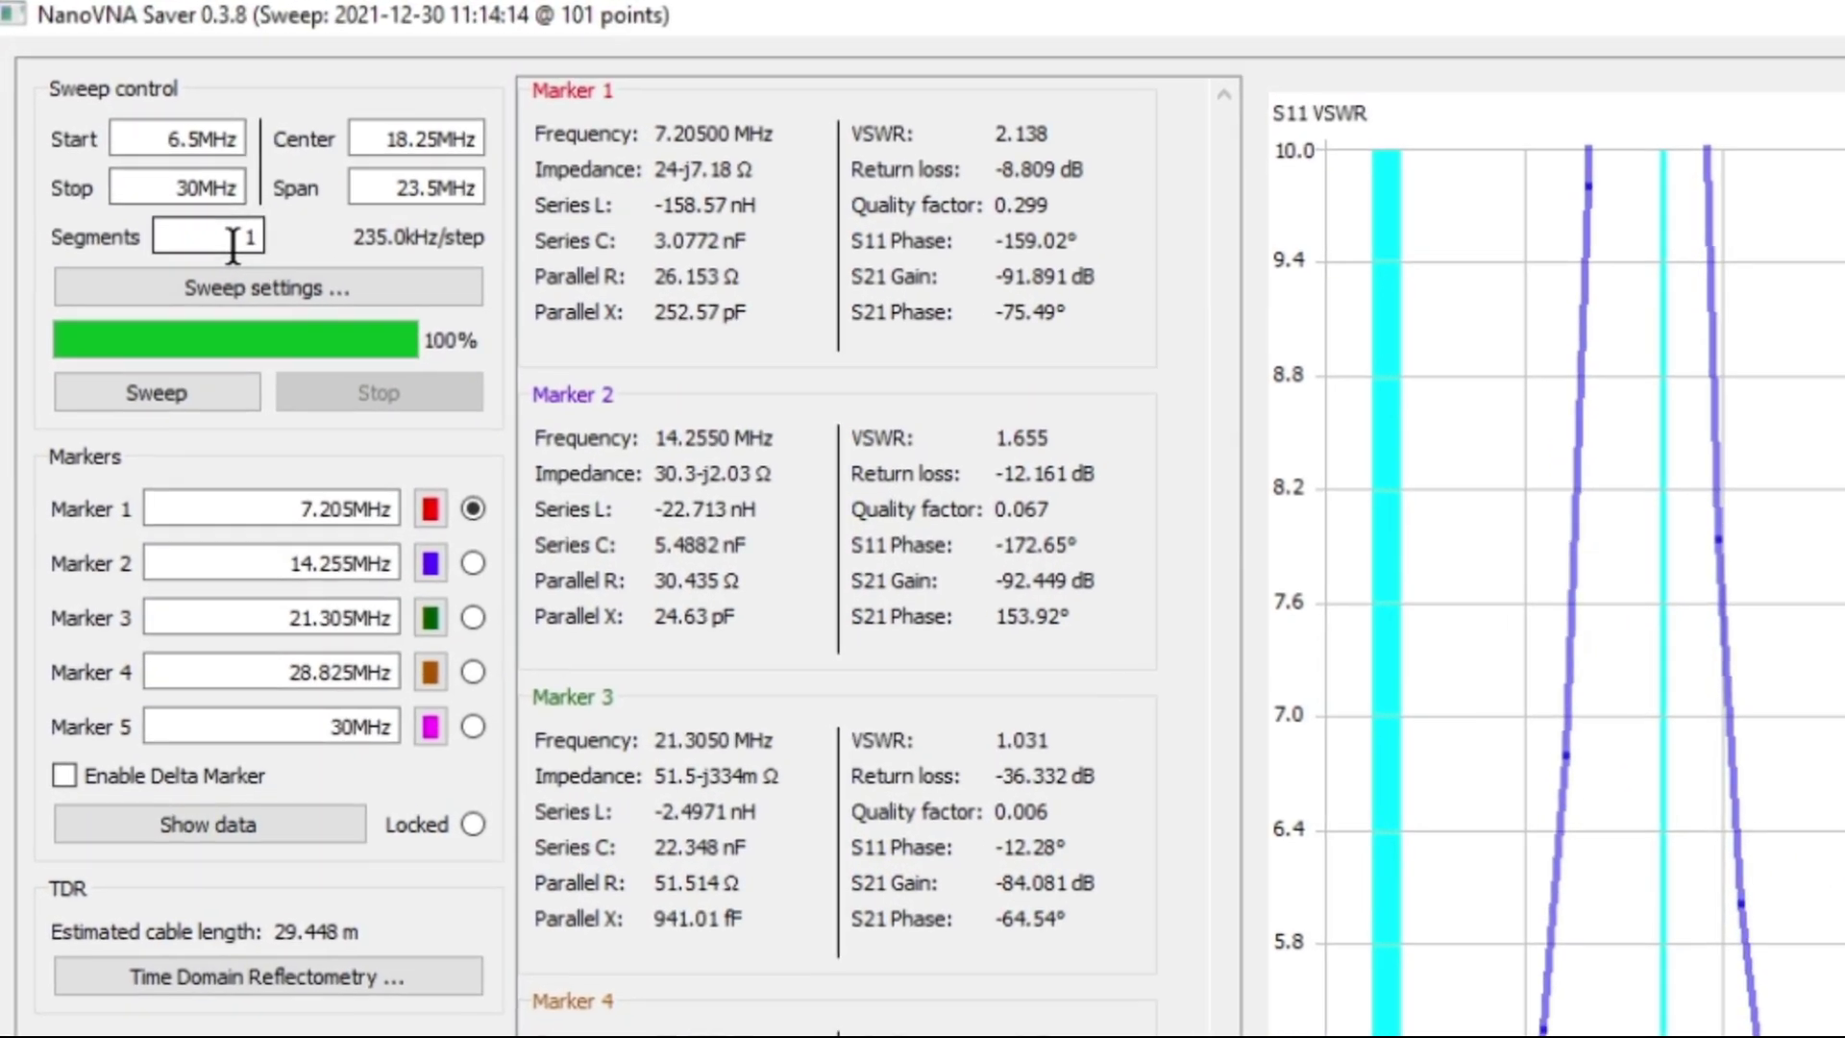
Set 25 segments per sweep and store the 101-point sweep as reference
double_click(176, 174)
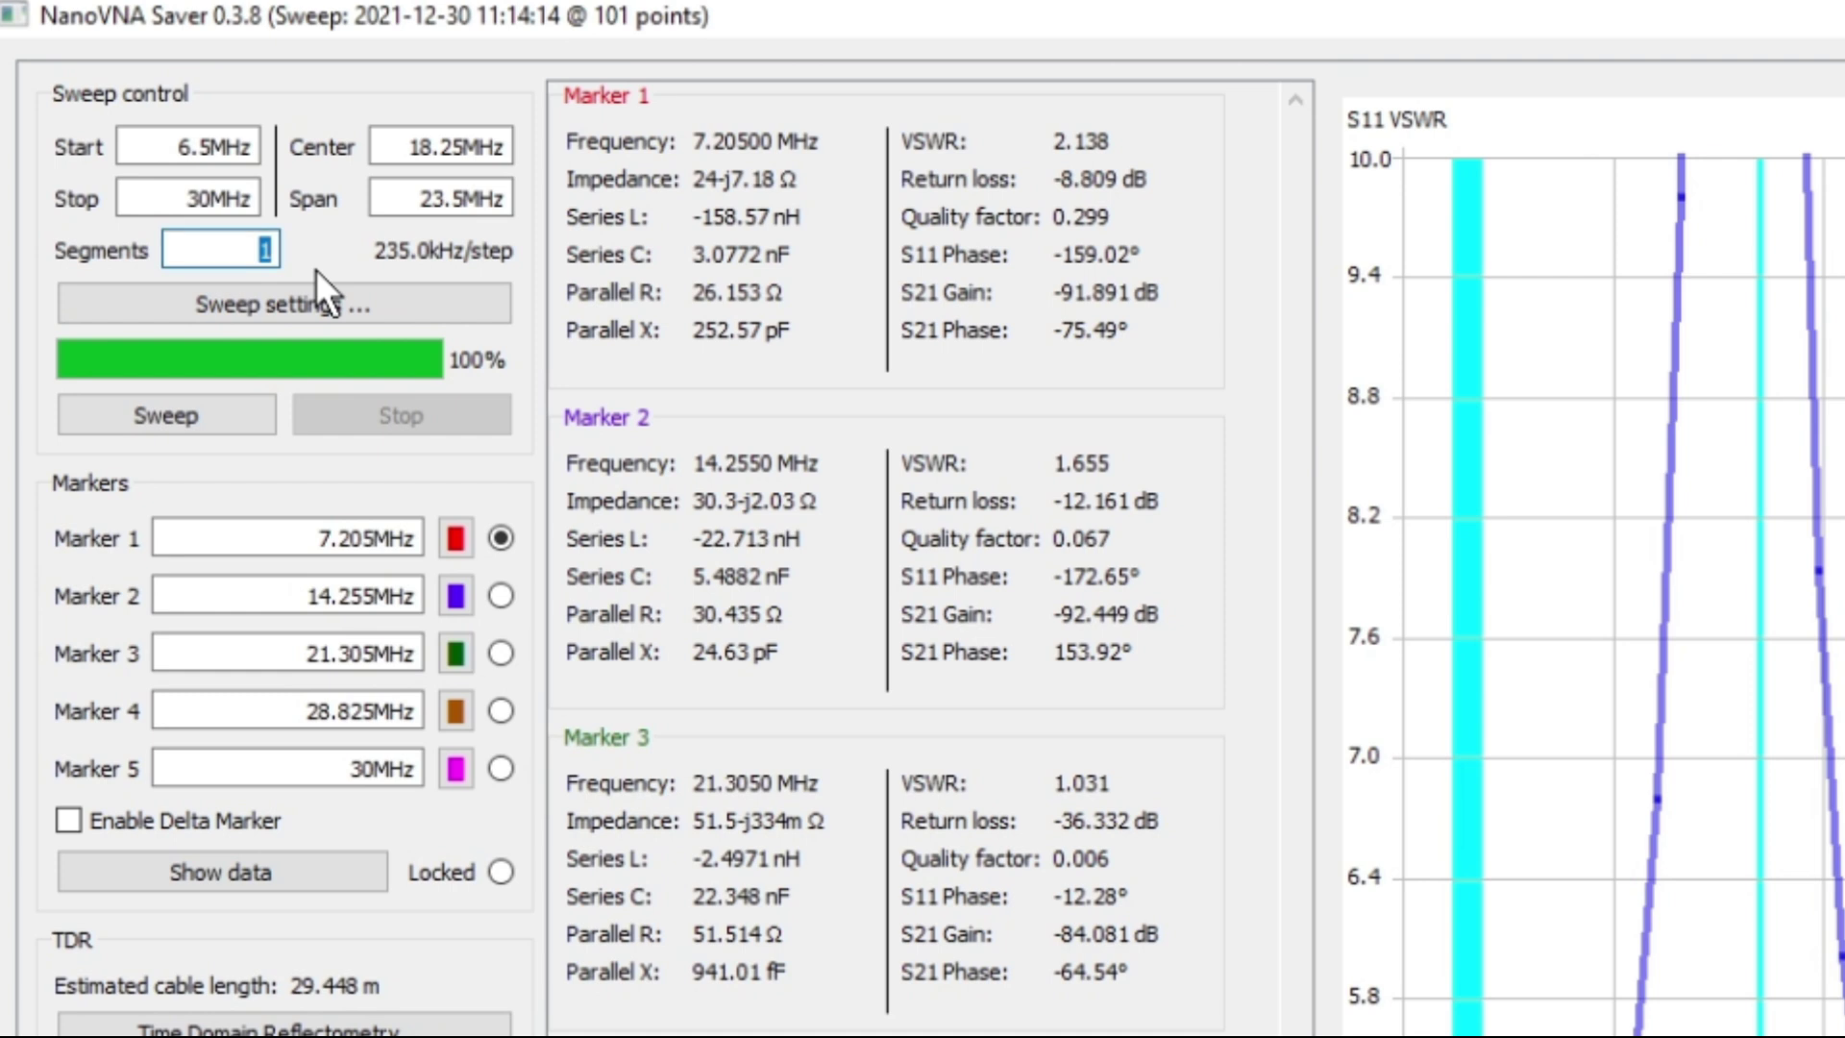
type("25")
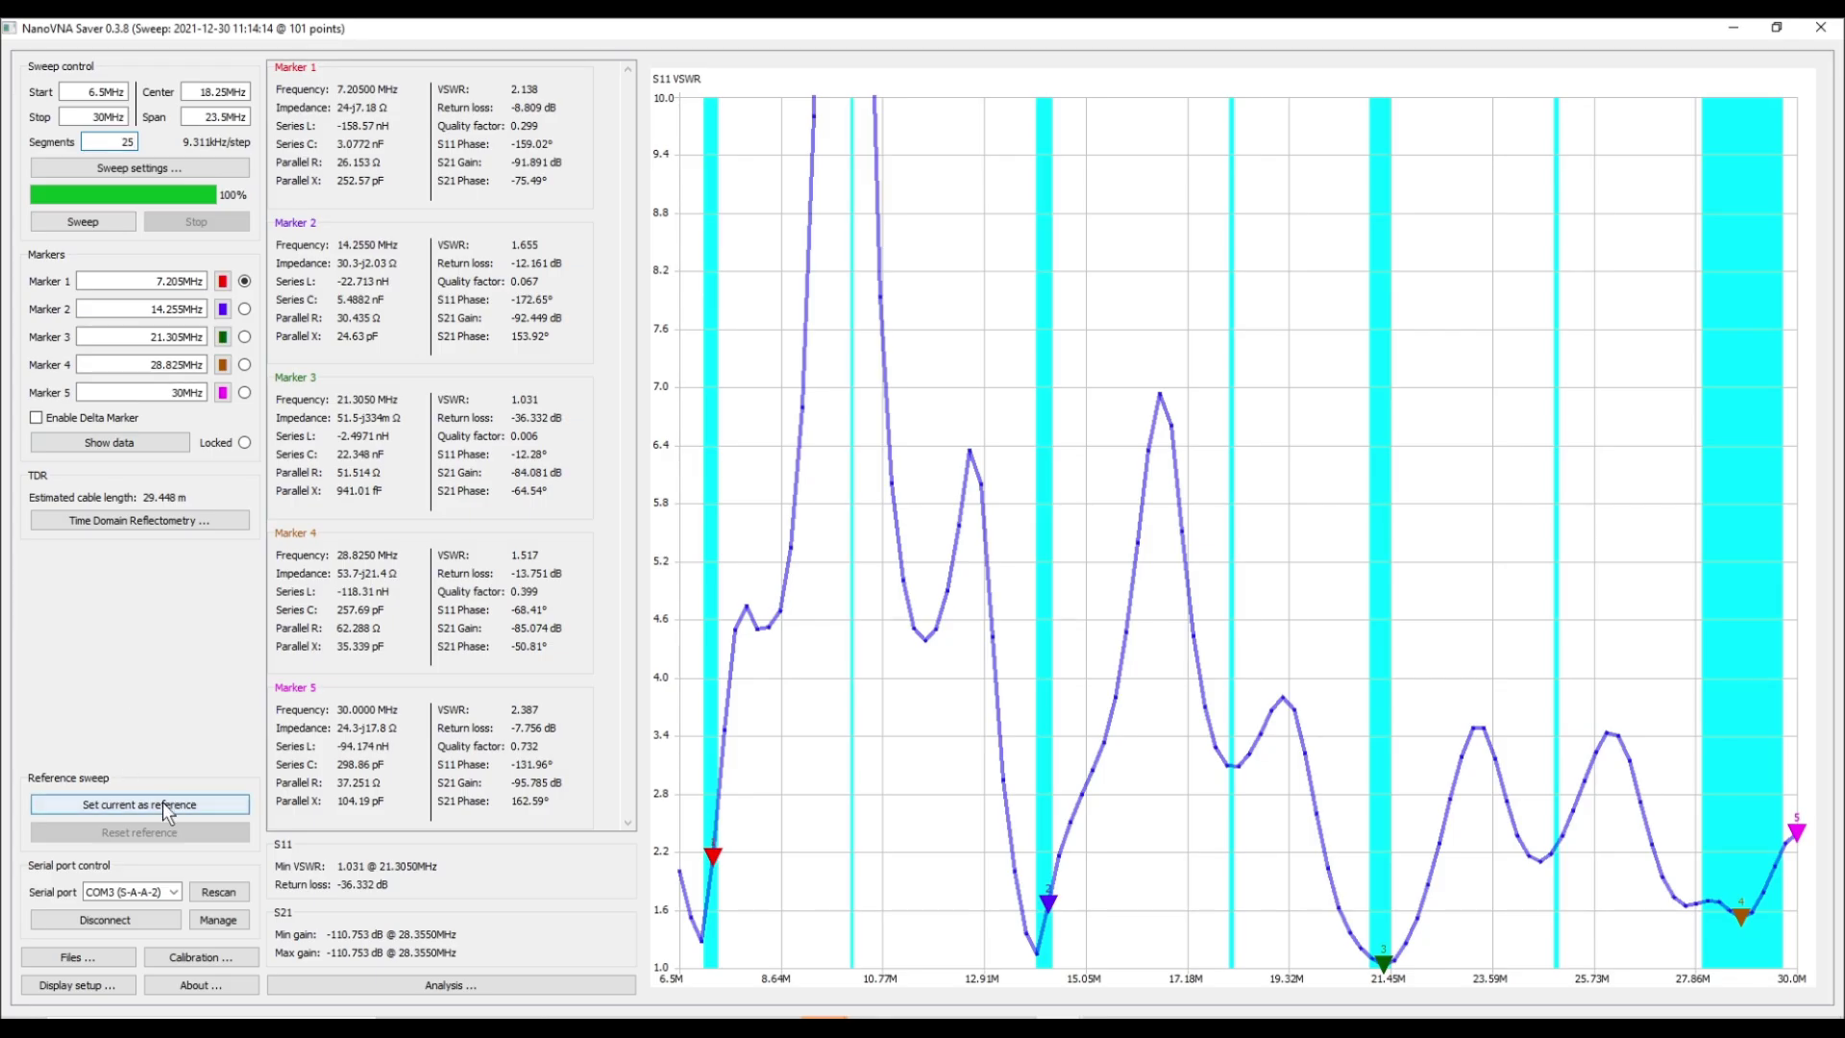
left_click(164, 802)
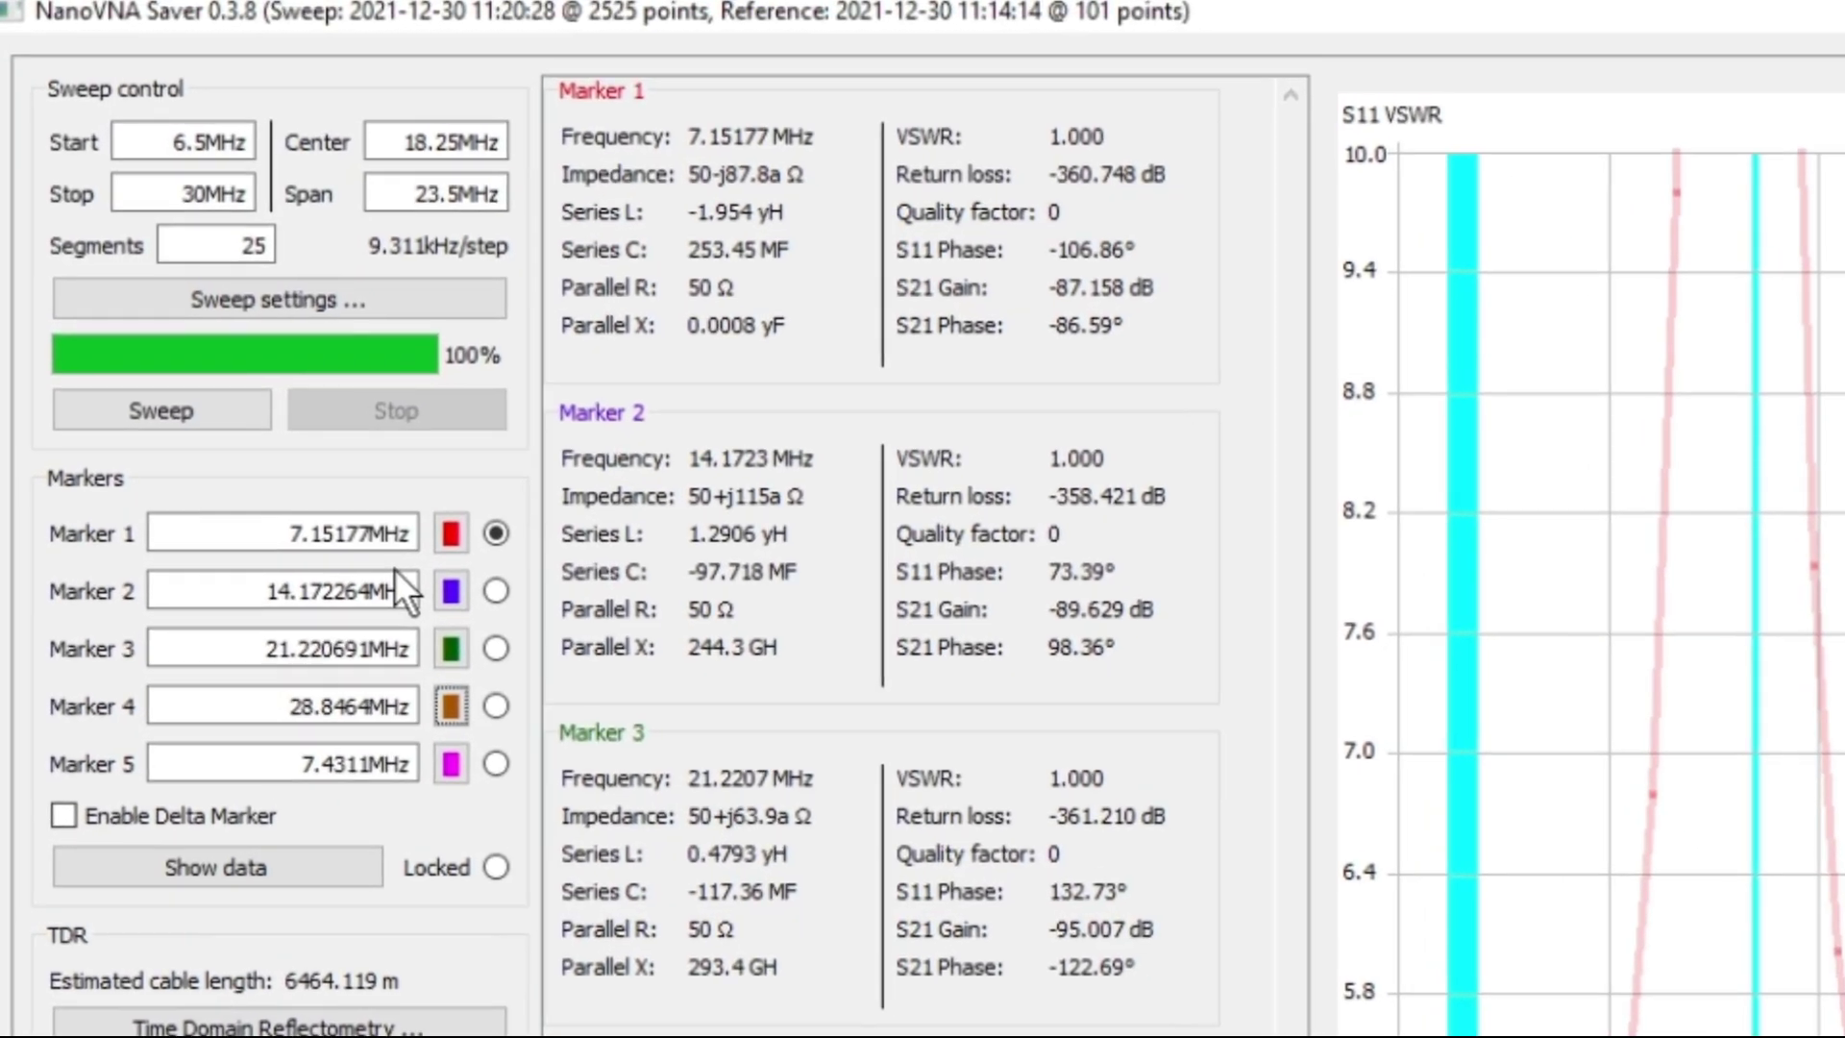
left_click(305, 426)
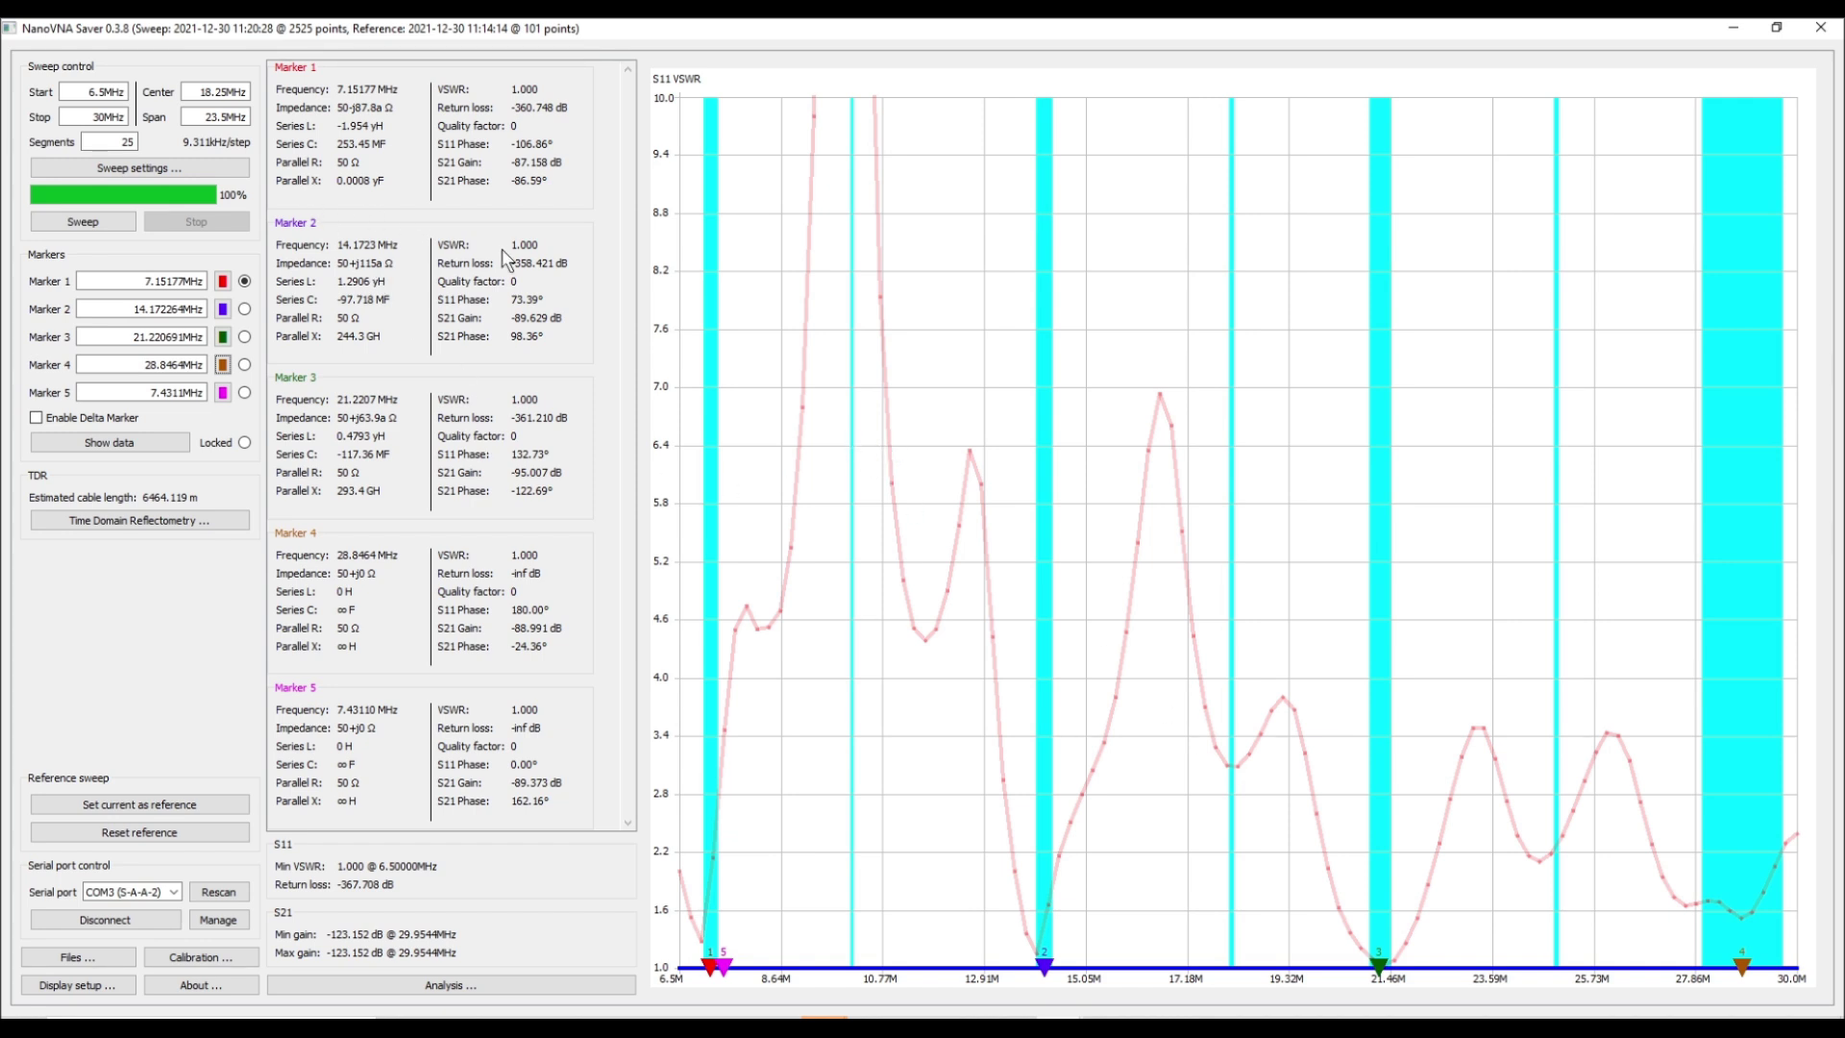
left_click(102, 221)
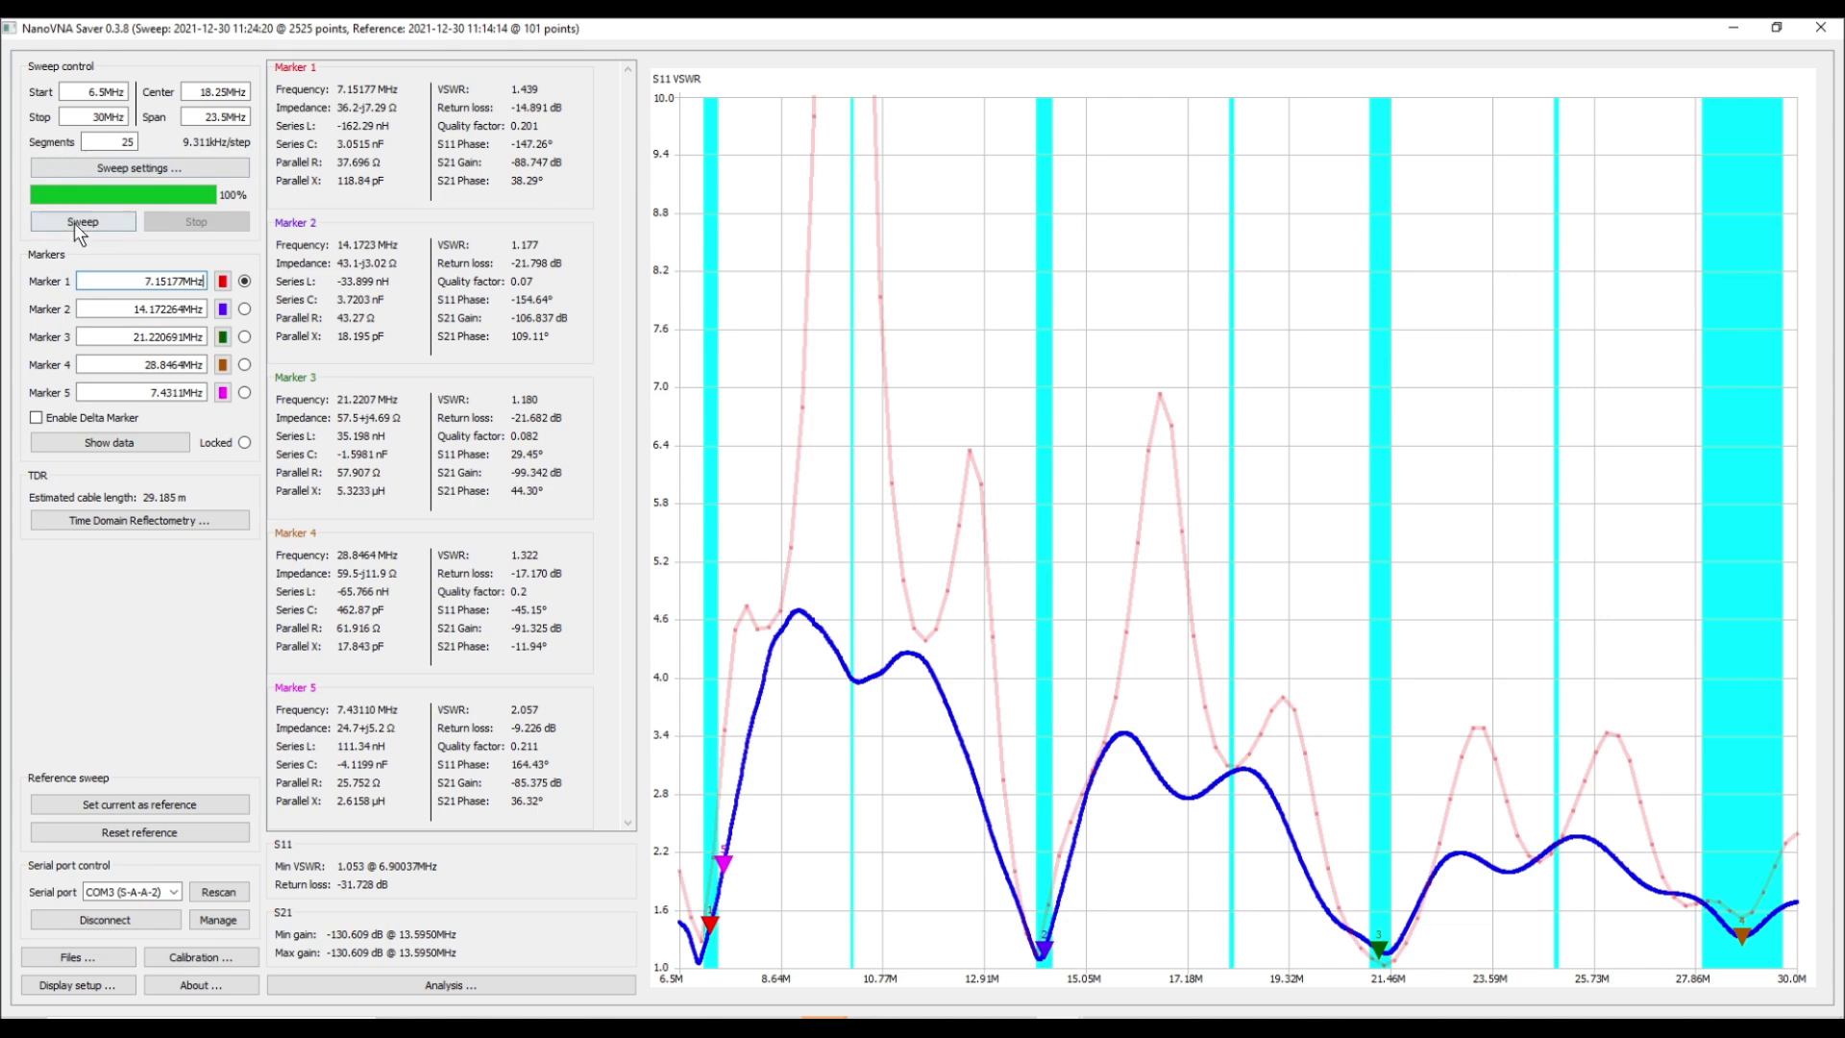
Rerun the 25-segment sweep to overlay its trace on the 101-point reference
left_click(77, 223)
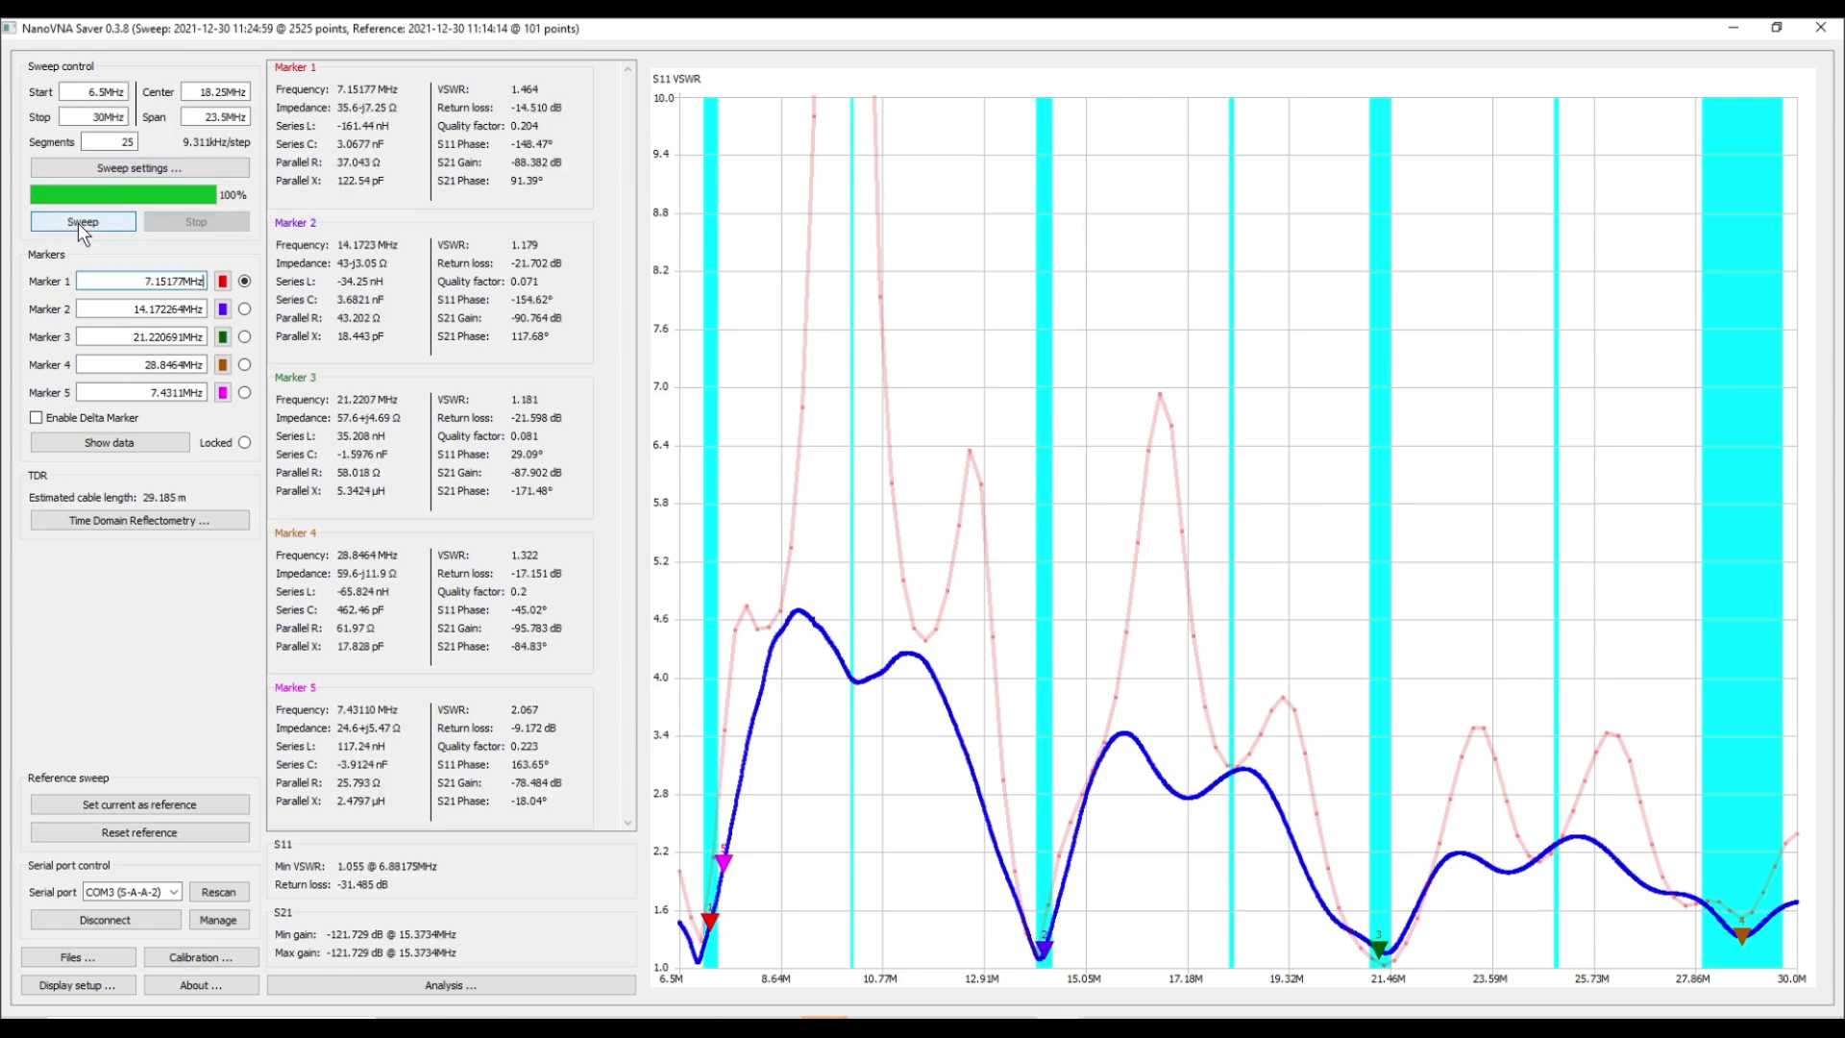